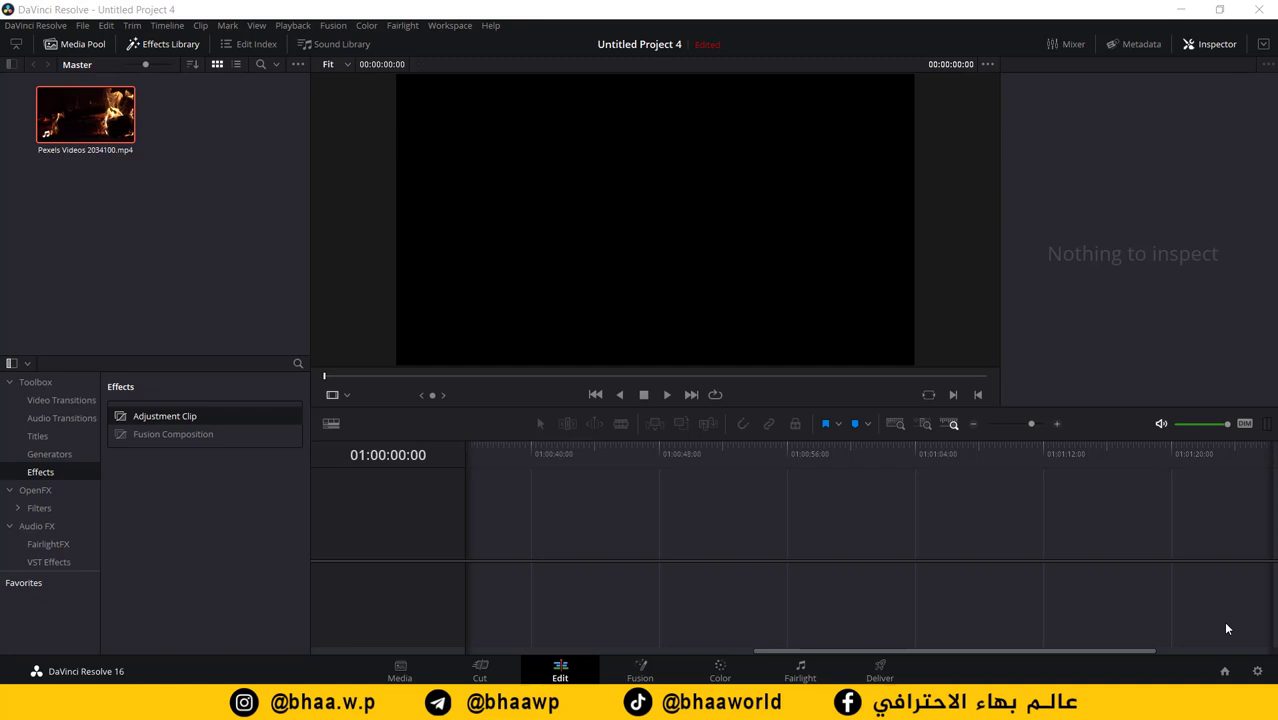
Step: Add a Text title to the timeline and place the playhead over it
{"action": "left_click", "coordinate": [38, 436]}
{"action": "left_click_drag", "start_coordinate": [141, 491], "coordinate": [520, 548]}
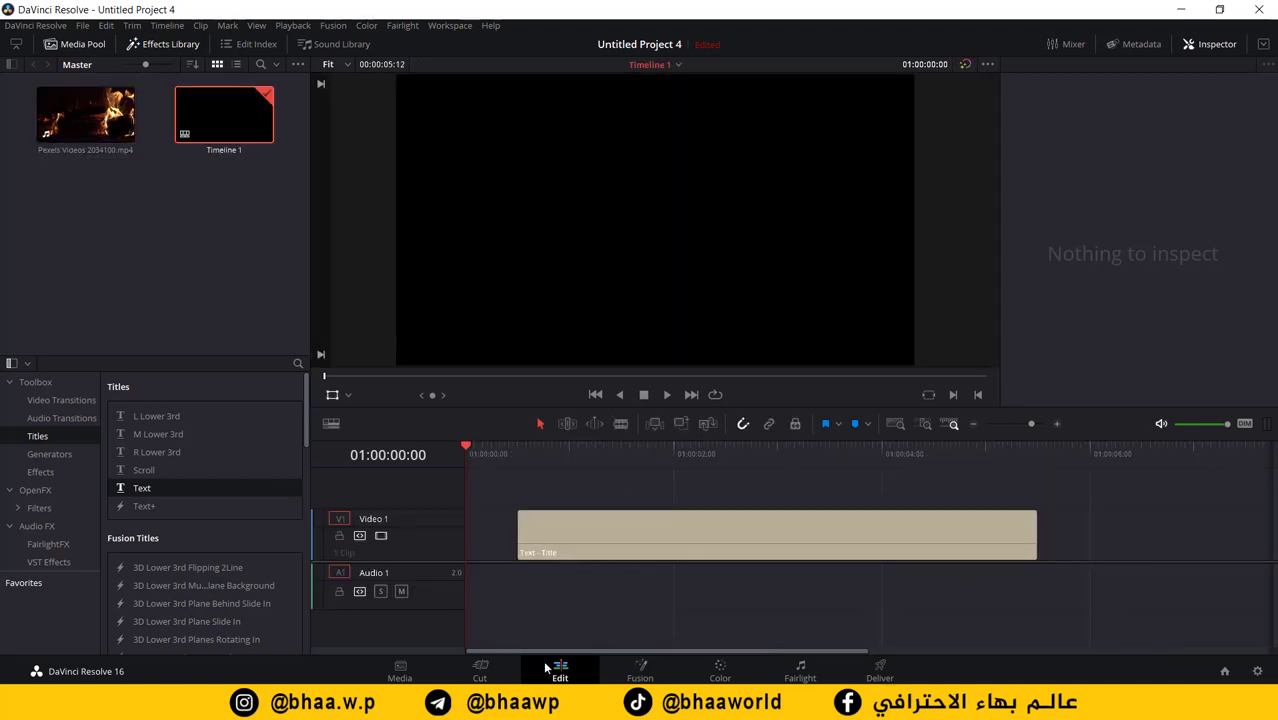
{"action": "left_click_drag", "start_coordinate": [585, 451], "coordinate": [591, 451]}
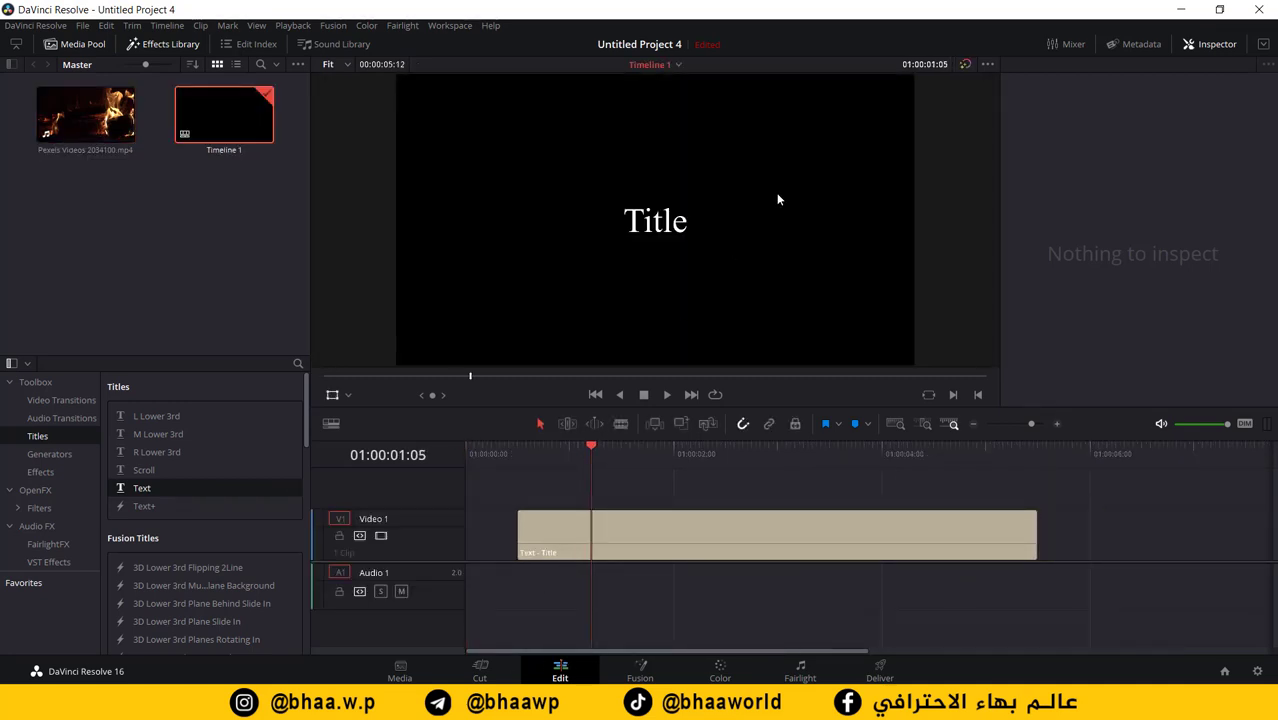
Step: Set the title's font face to Bold and its size to 499
{"action": "left_click", "coordinate": [1150, 232]}
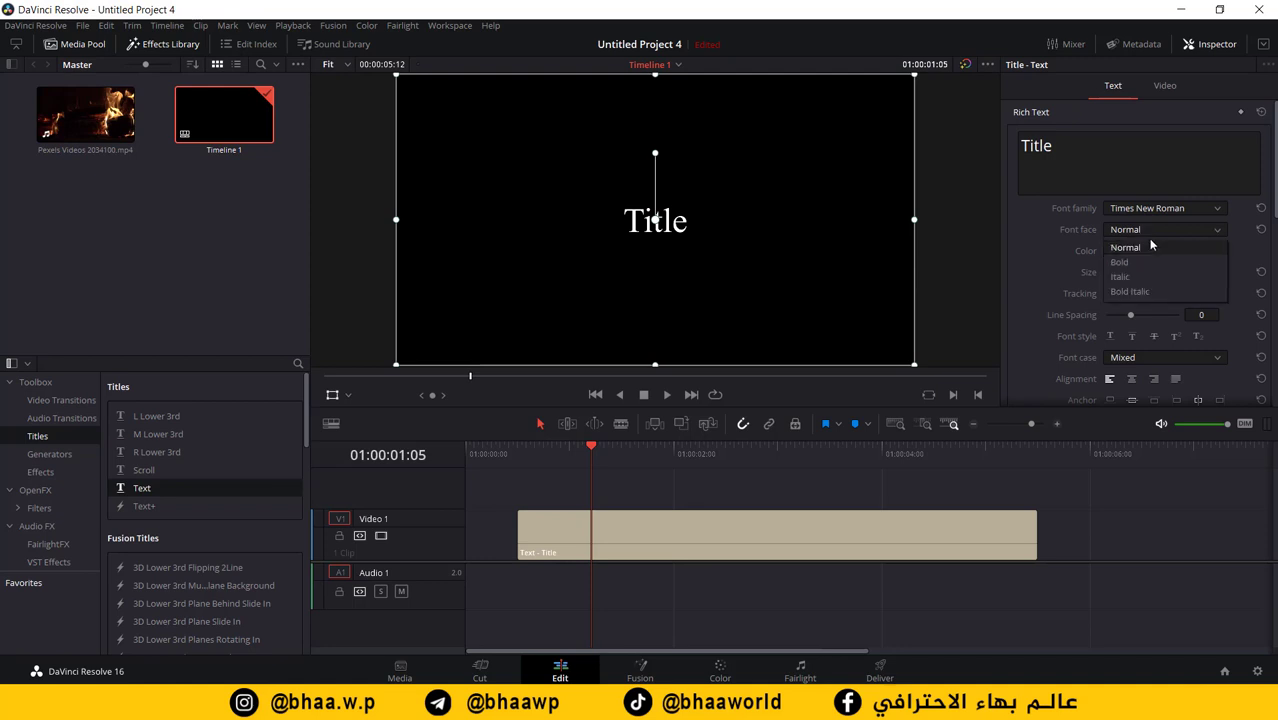
{"action": "left_click", "coordinate": [1145, 261]}
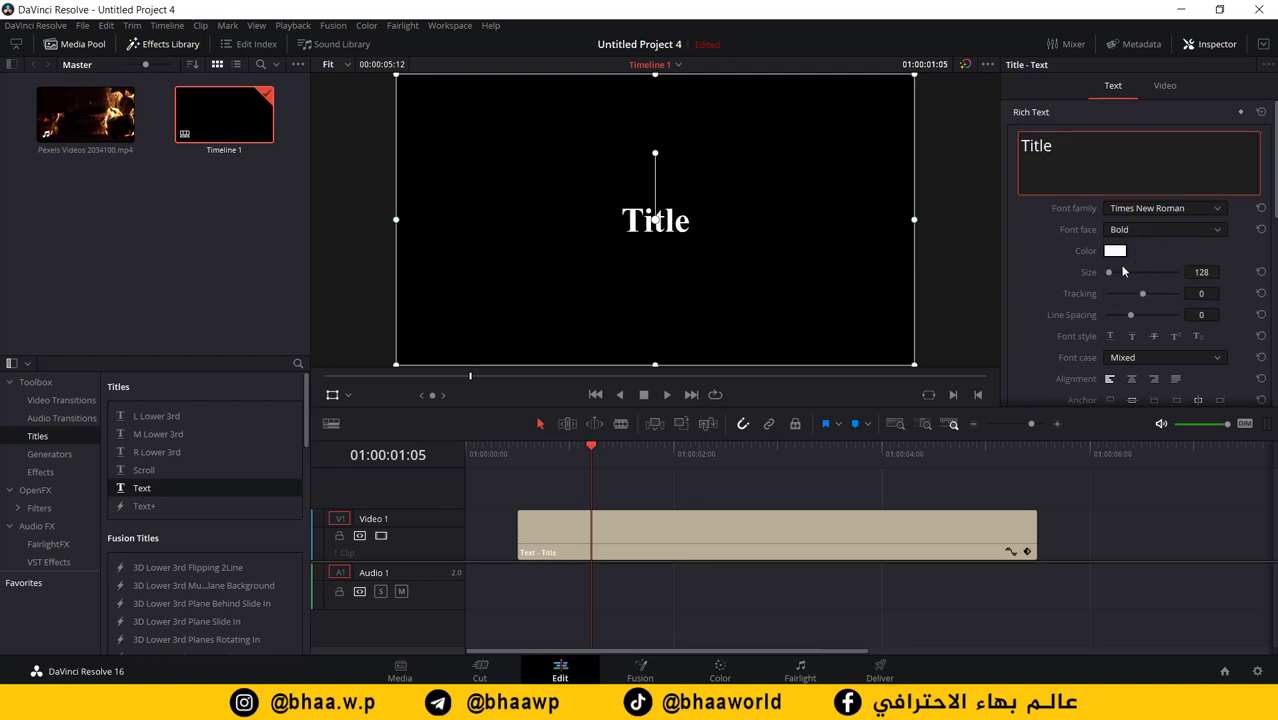
{"action": "left_click_drag", "start_coordinate": [1110, 278], "coordinate": [1116, 278]}
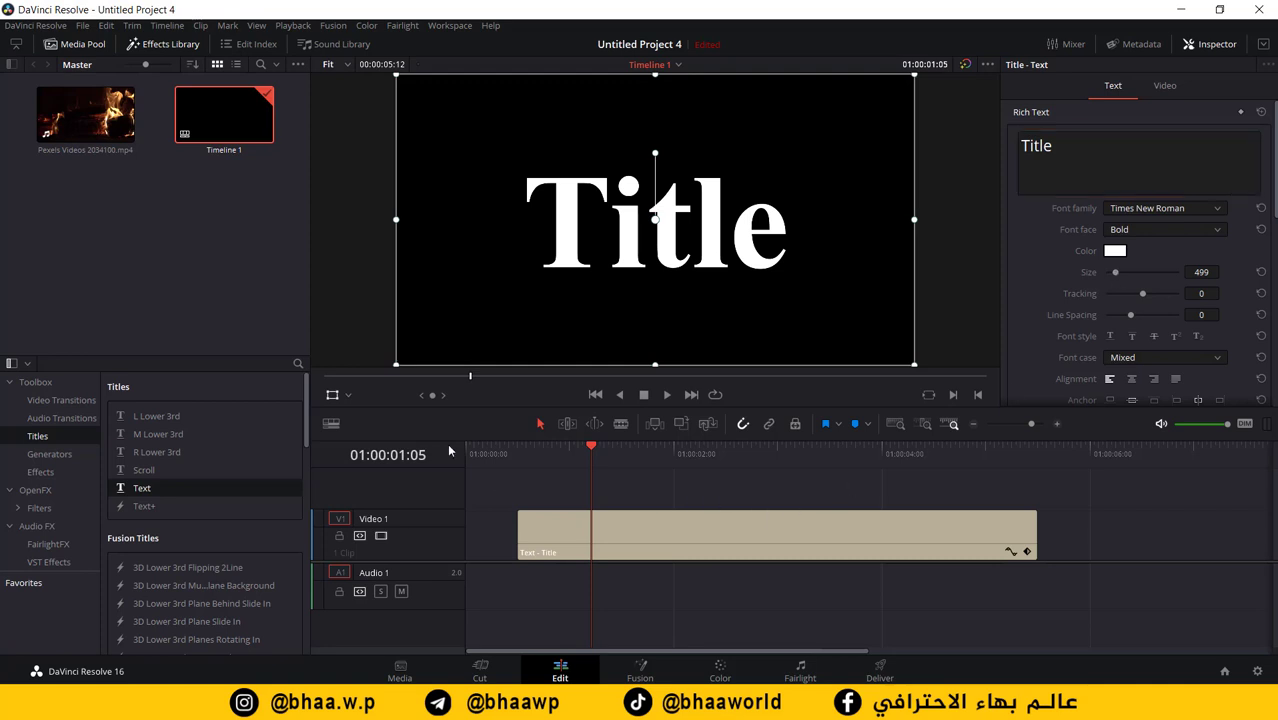
Step: Place Pexels Videos 2034100.mp4 on the track above the title, aligned to its start, and move its audio to Audio 1
{"action": "left_click_drag", "start_coordinate": [85, 115], "coordinate": [519, 497]}
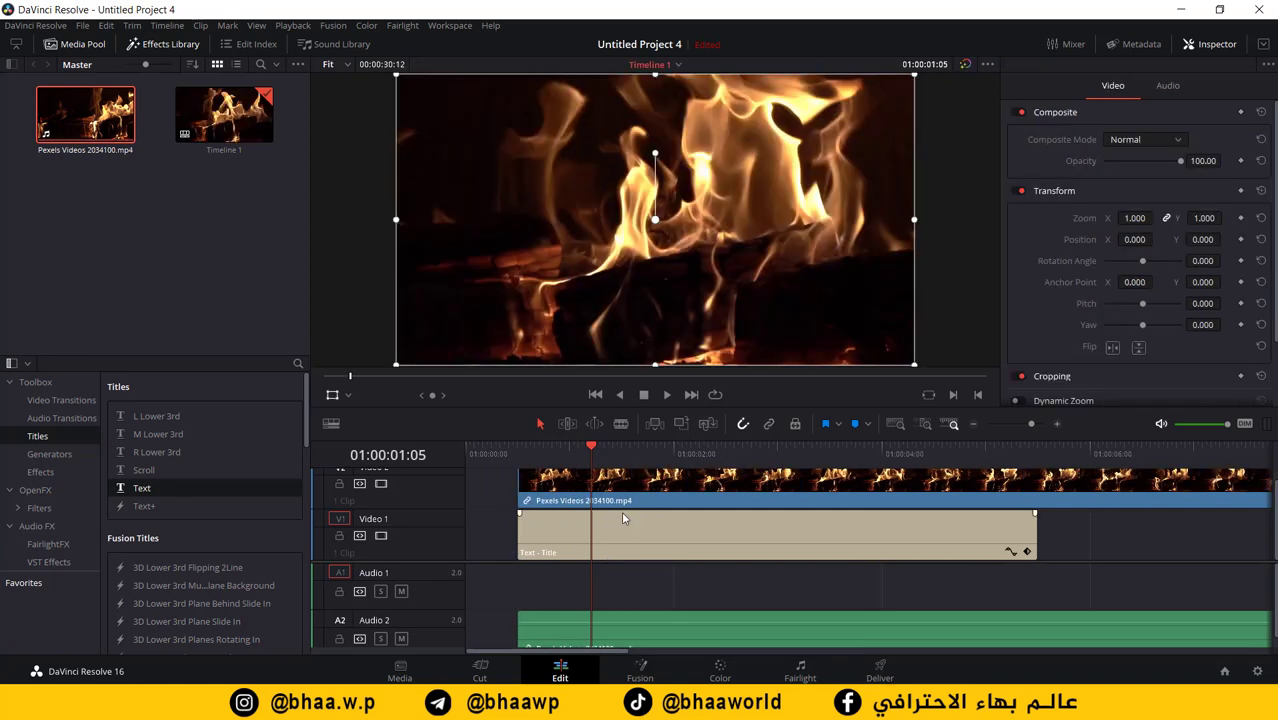
{"action": "left_click", "coordinate": [654, 631]}
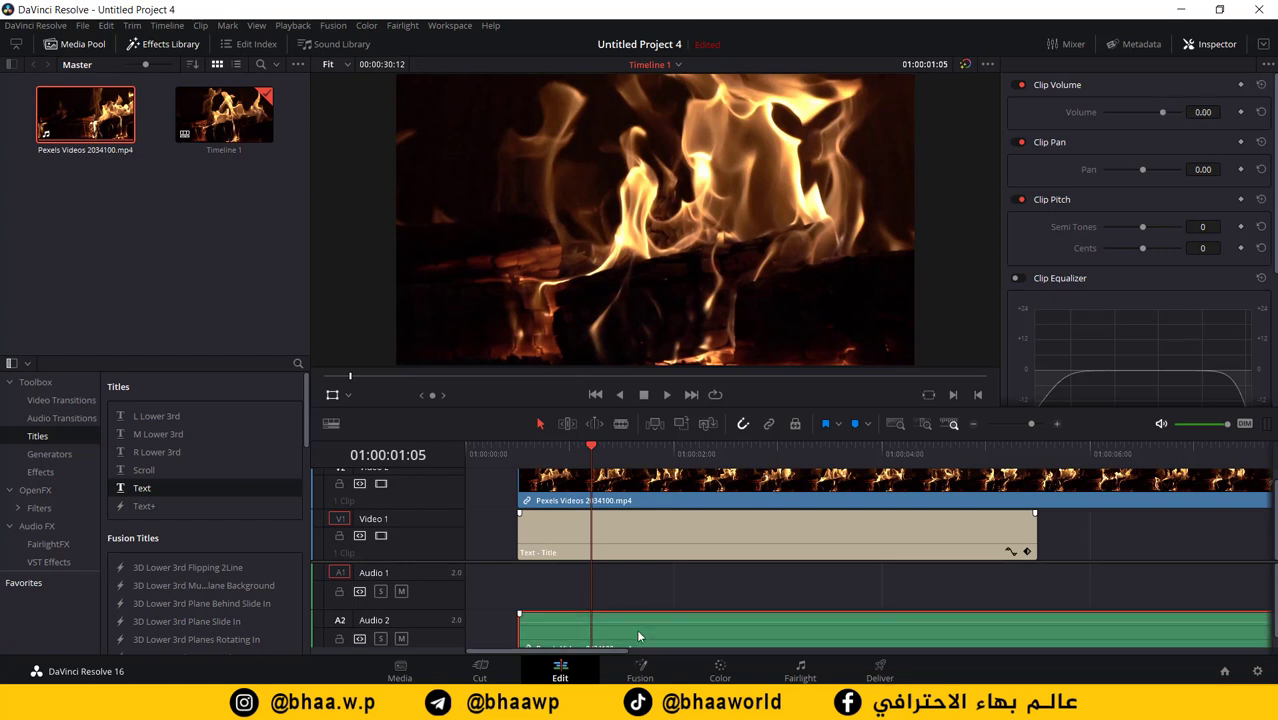
{"action": "left_click_drag", "start_coordinate": [640, 625], "coordinate": [634, 592]}
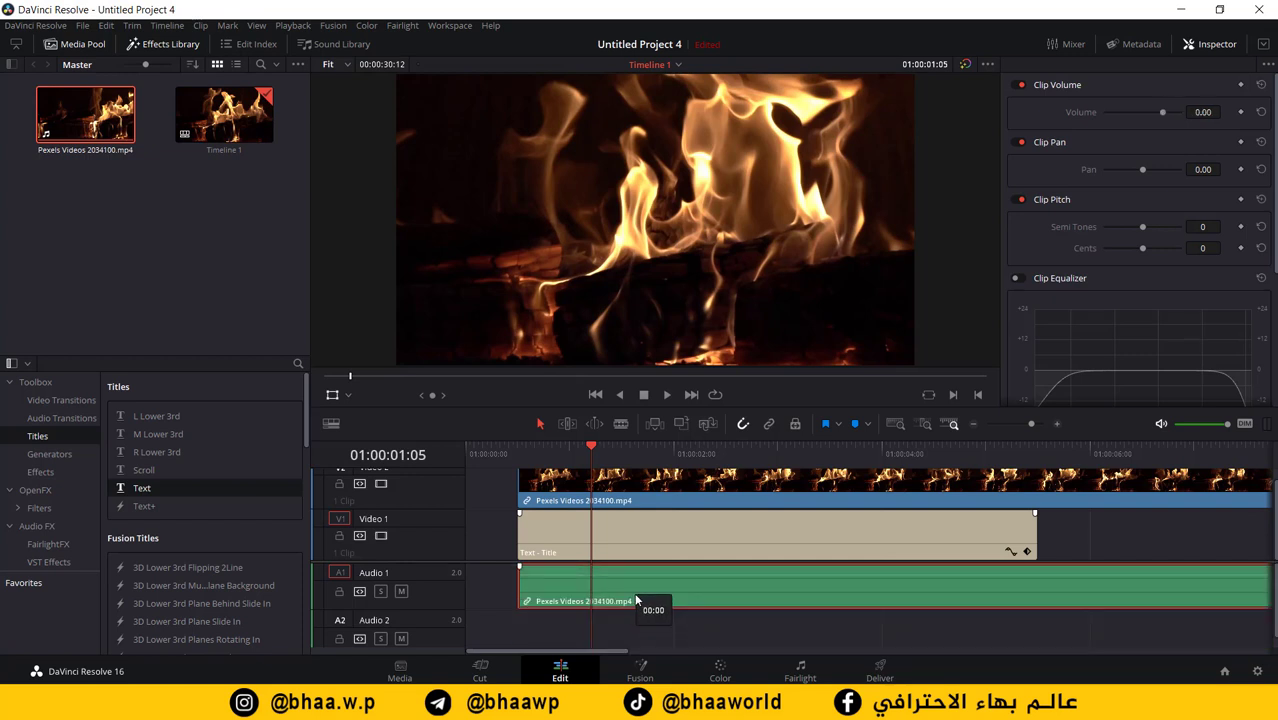
Step: Play the fire clip from its start, then delete its audio from Audio 1
{"action": "left_click", "coordinate": [519, 454]}
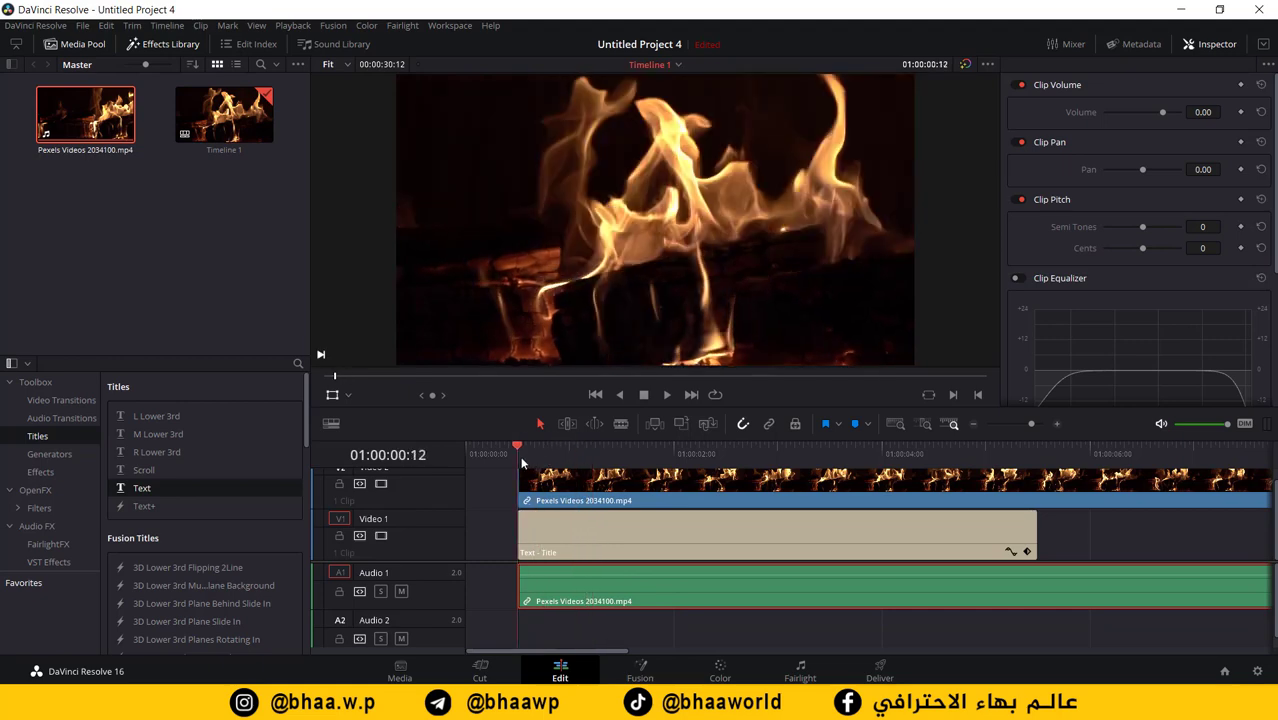
{"action": "key", "text": "space"}
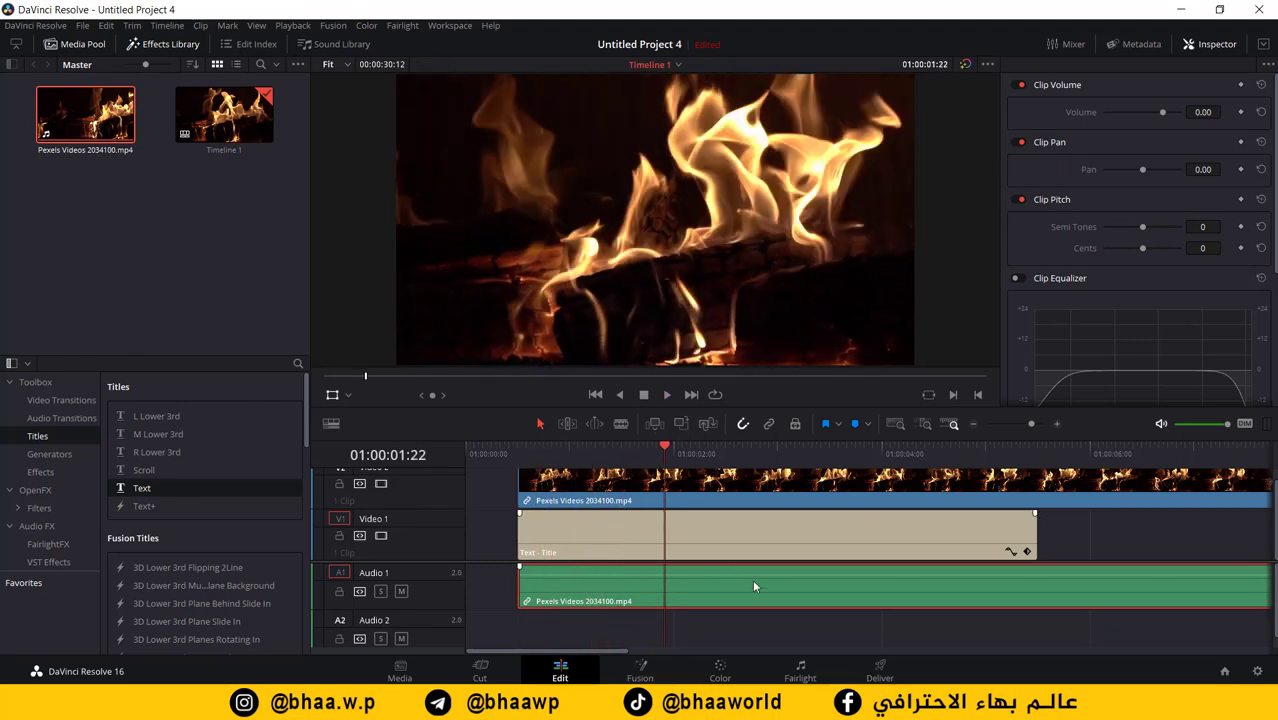
{"action": "left_click_drag", "start_coordinate": [652, 575], "coordinate": [648, 583]}
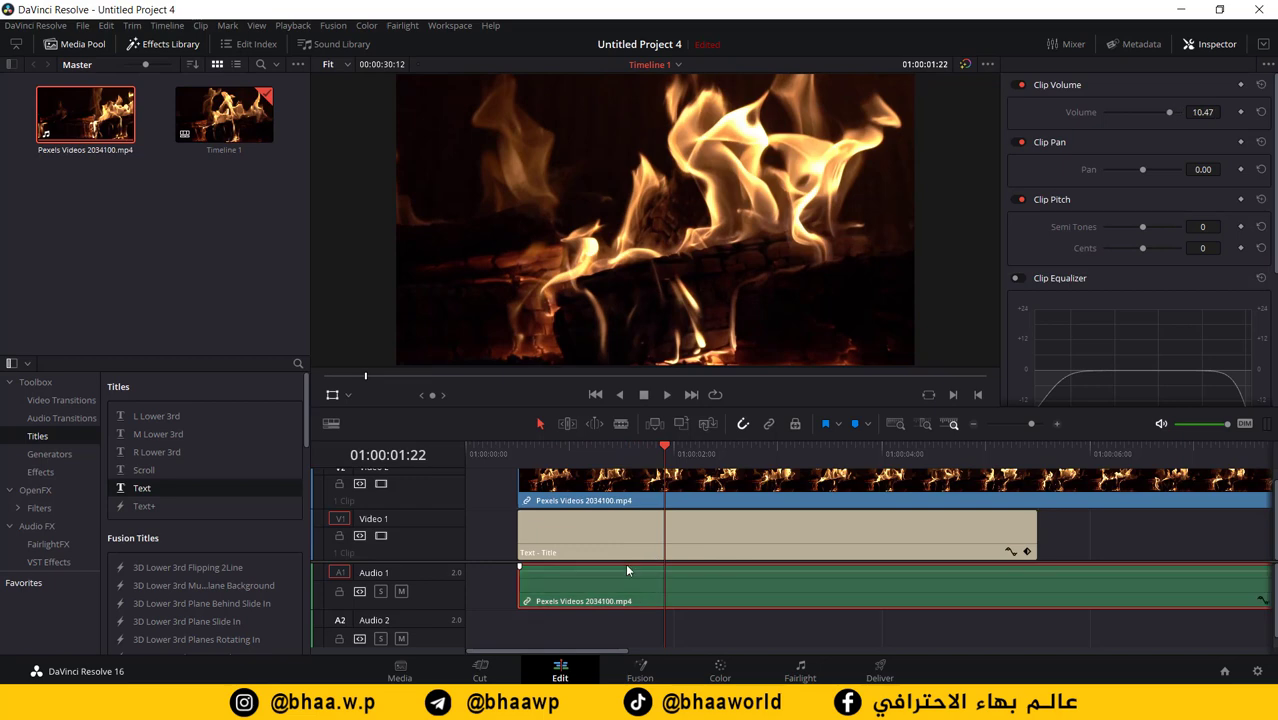
{"action": "key", "text": "Delete"}
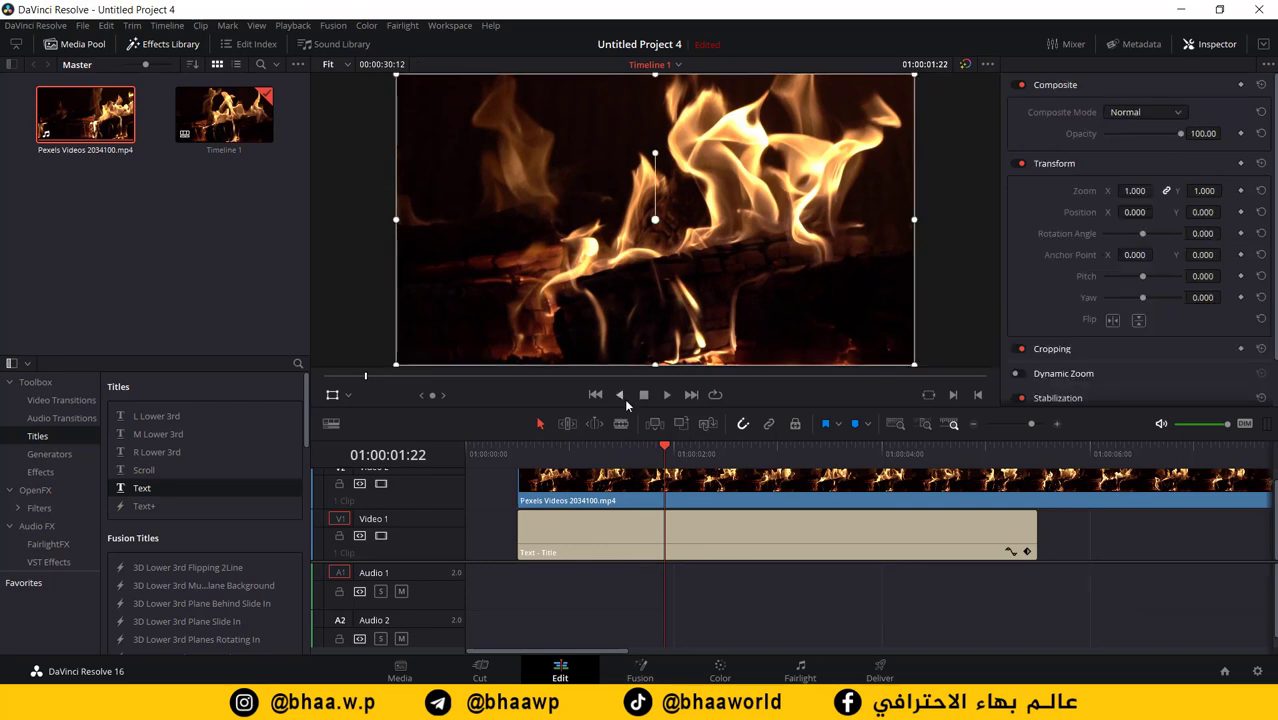
Step: Return the playhead to the clip start, shift the fire clip aside in the viewer to uncover the title, and undo the shift
{"action": "left_click_drag", "start_coordinate": [666, 453], "coordinate": [522, 453]}
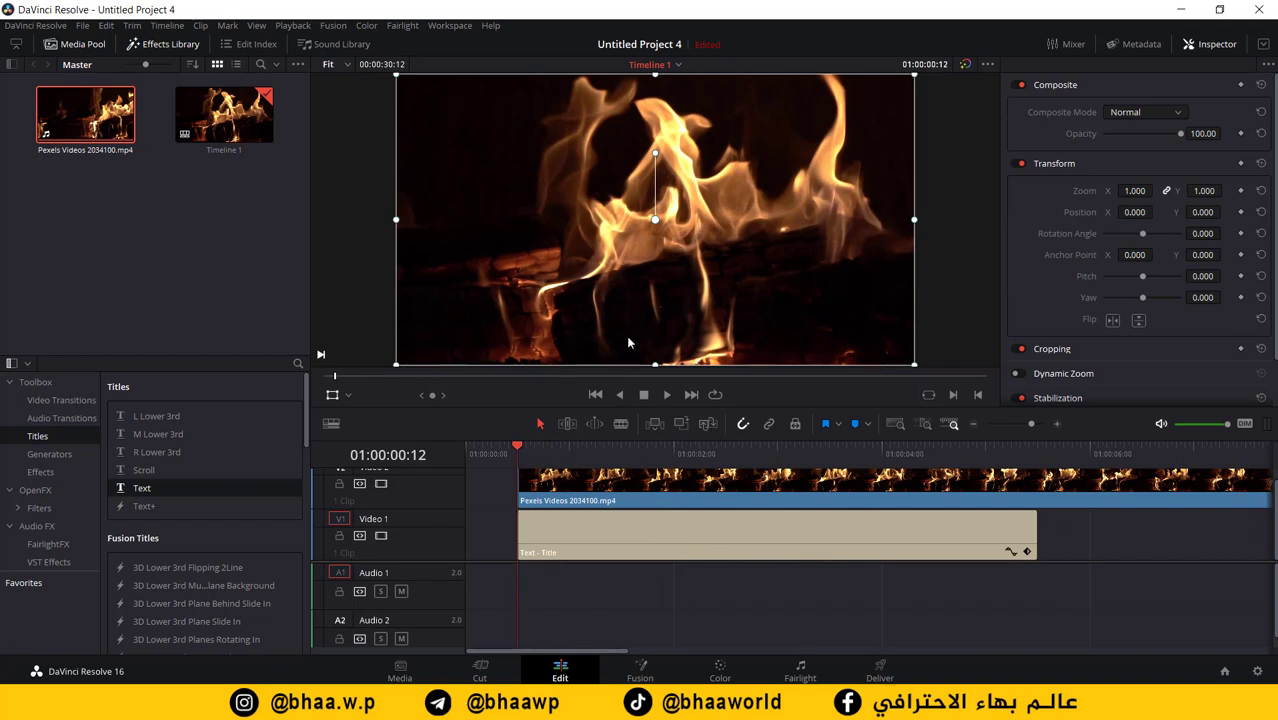
{"action": "left_click_drag", "start_coordinate": [655, 290], "coordinate": [939, 354]}
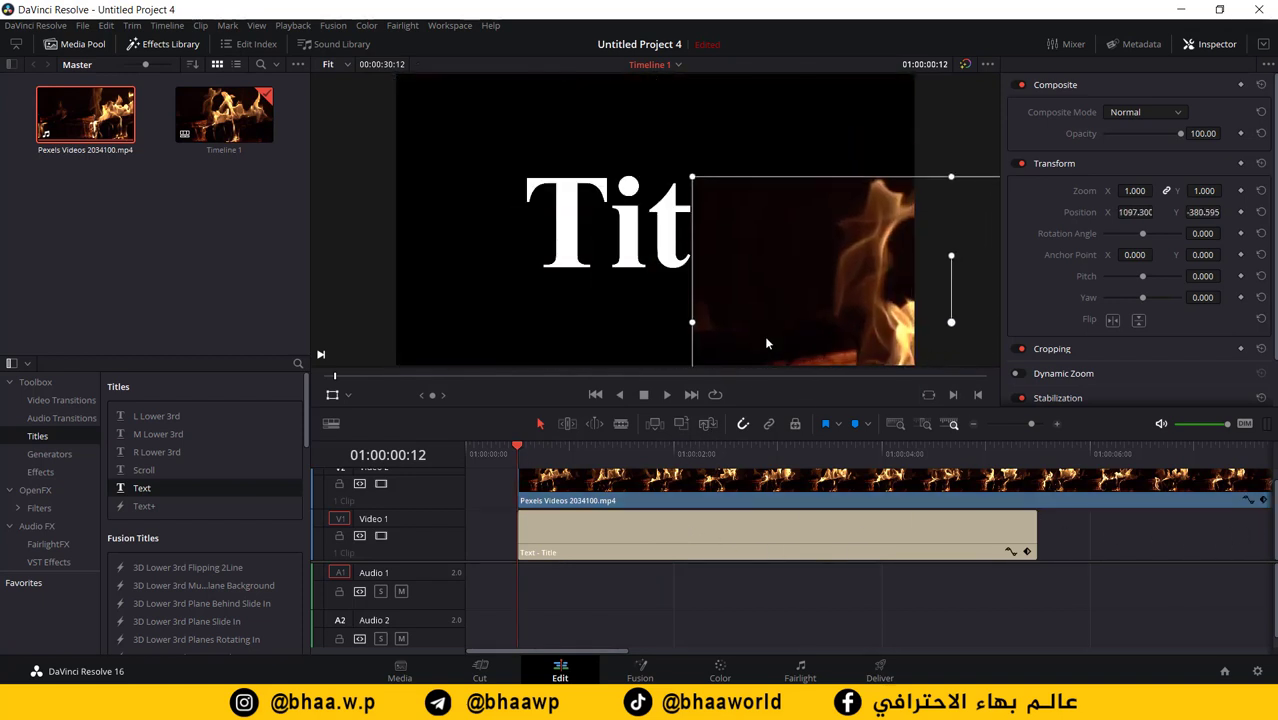
{"action": "key", "text": "ctrl+z"}
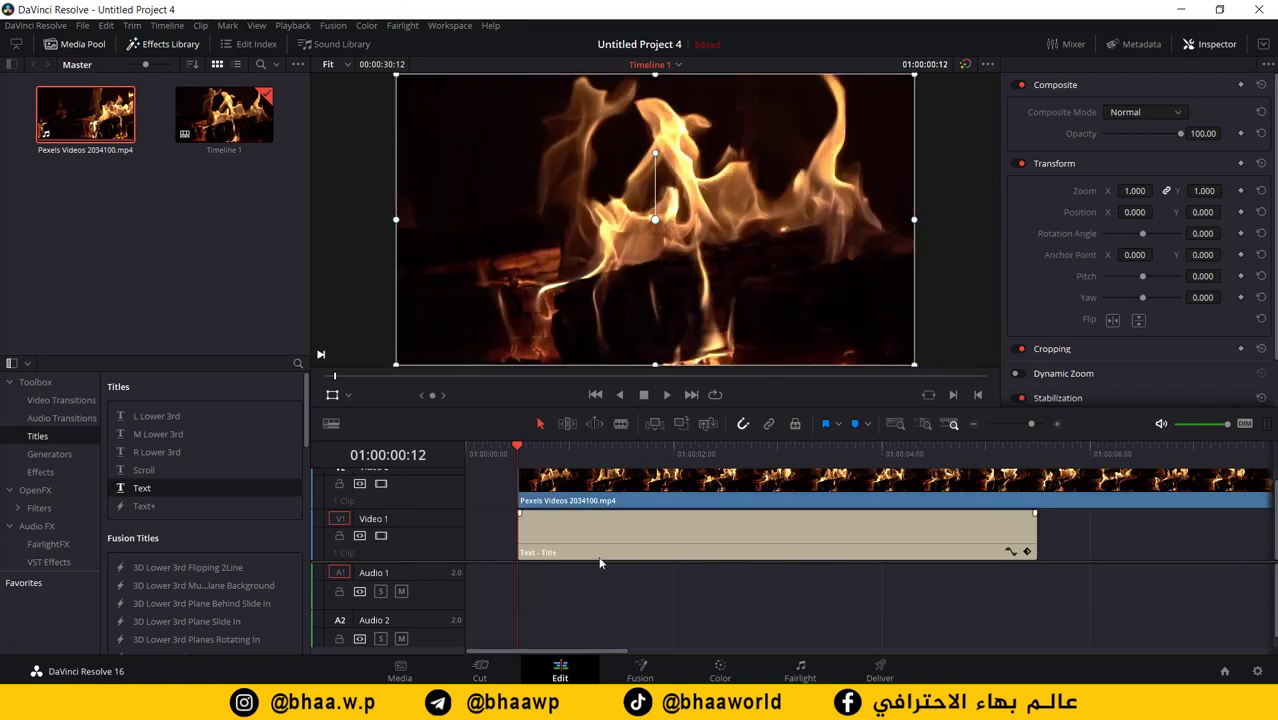
Step: Set the fire clip's composite mode to Multiply and play back the fire-filled title
{"action": "left_click", "coordinate": [585, 482]}
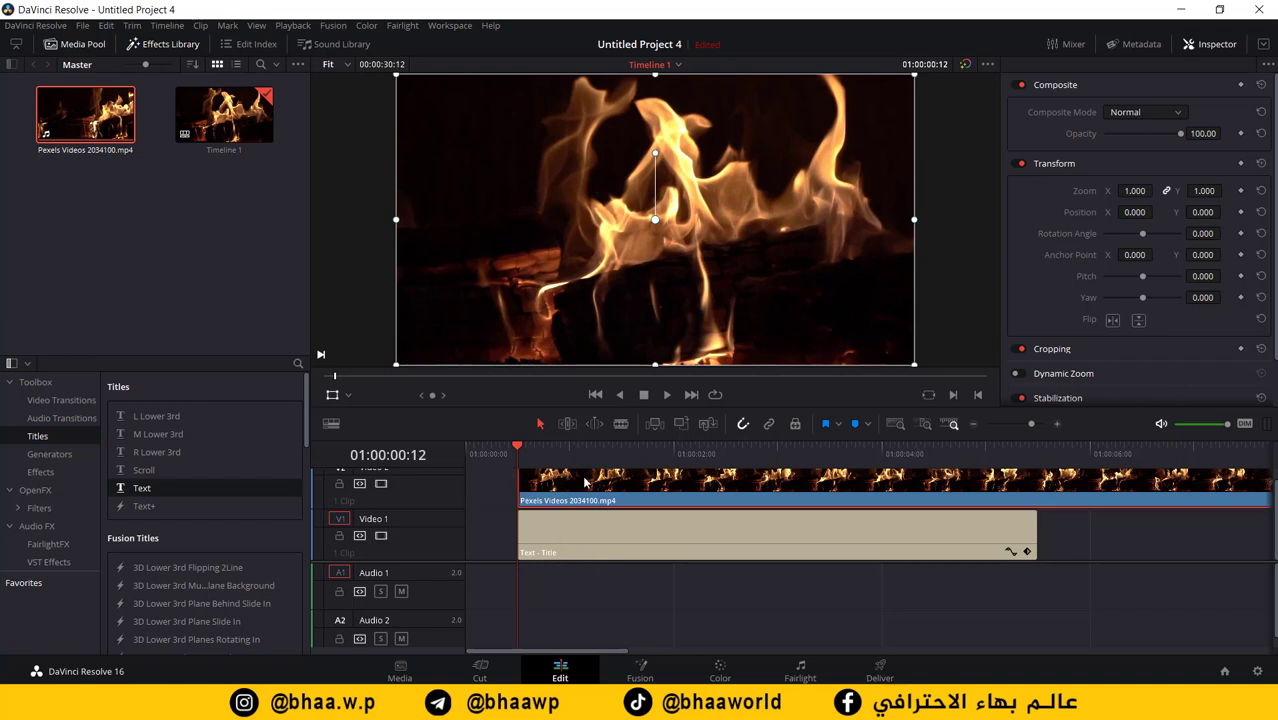
{"action": "left_click", "coordinate": [588, 529]}
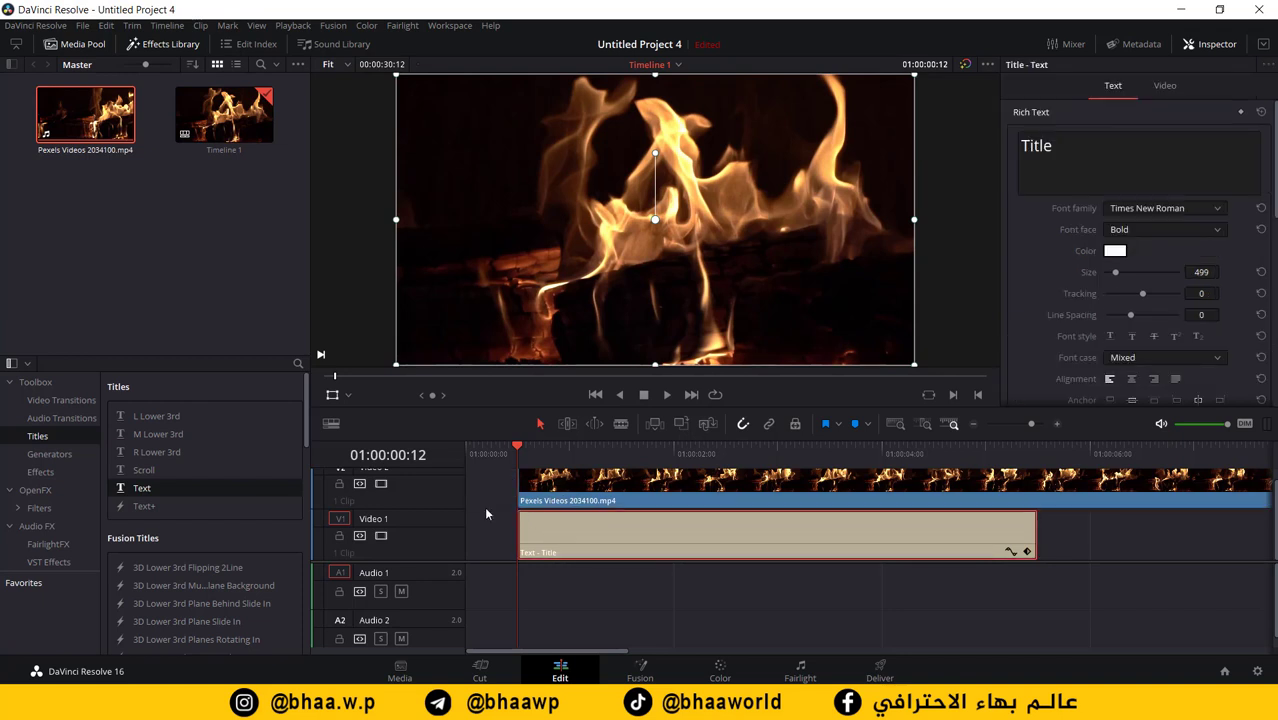
{"action": "left_click", "coordinate": [603, 591]}
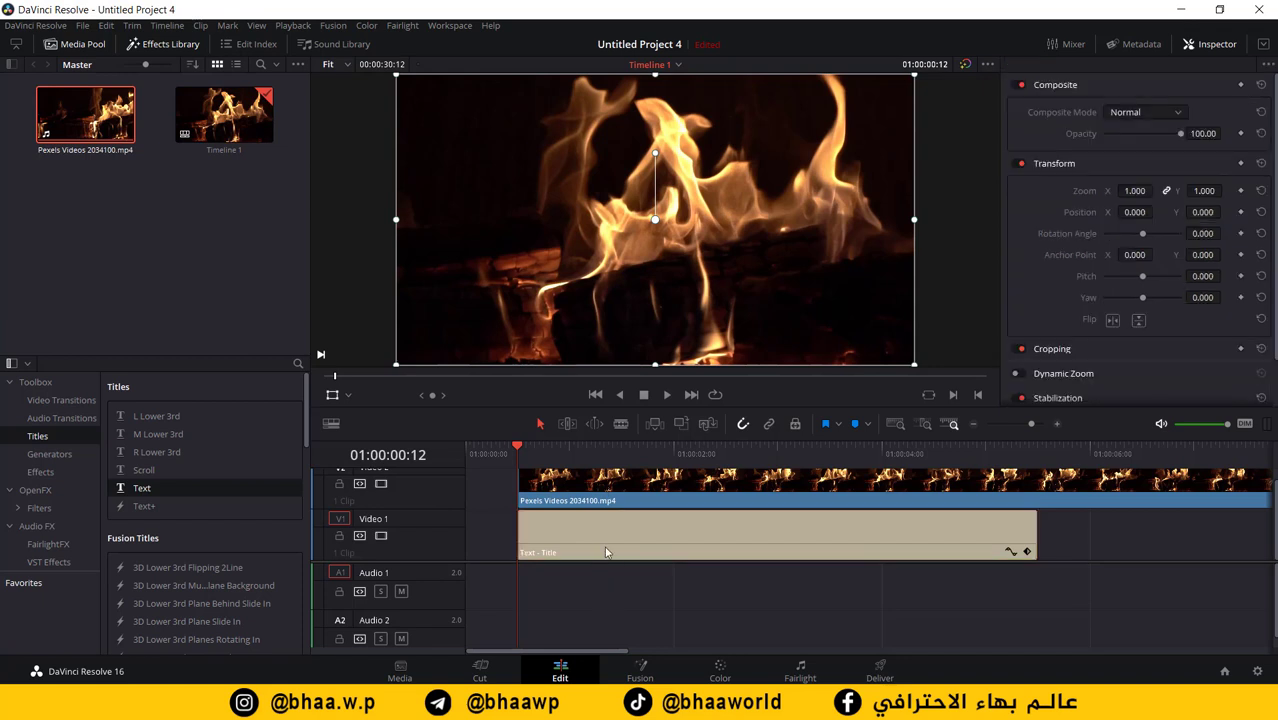
{"action": "left_click", "coordinate": [726, 484]}
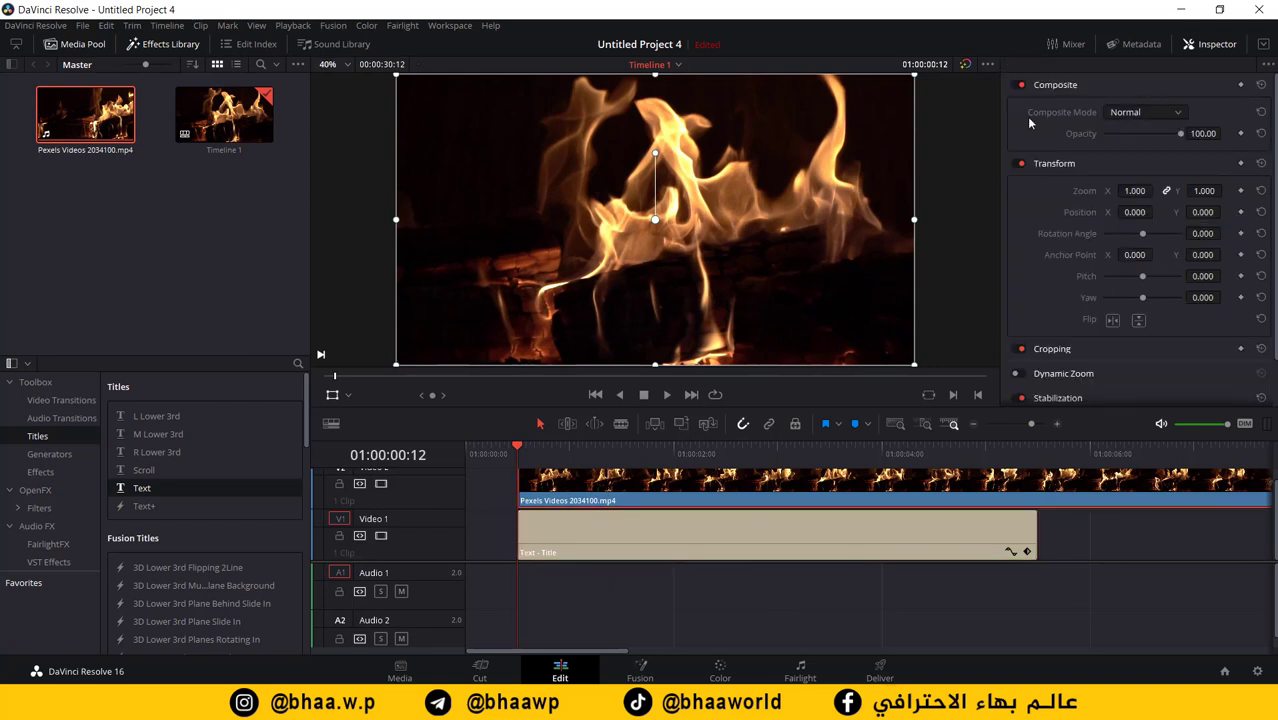
{"action": "left_click", "coordinate": [1155, 112]}
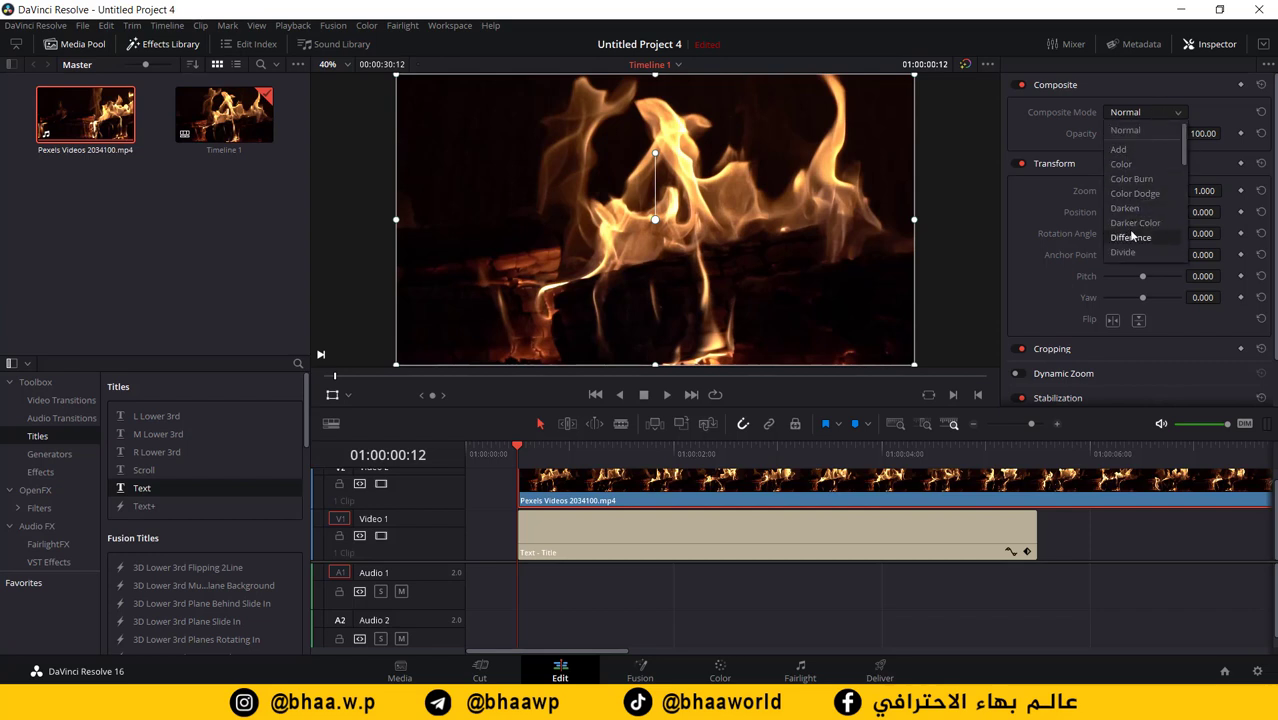
{"action": "scroll", "coordinate": [1137, 200], "scroll_direction": "down", "scroll_amount": 5}
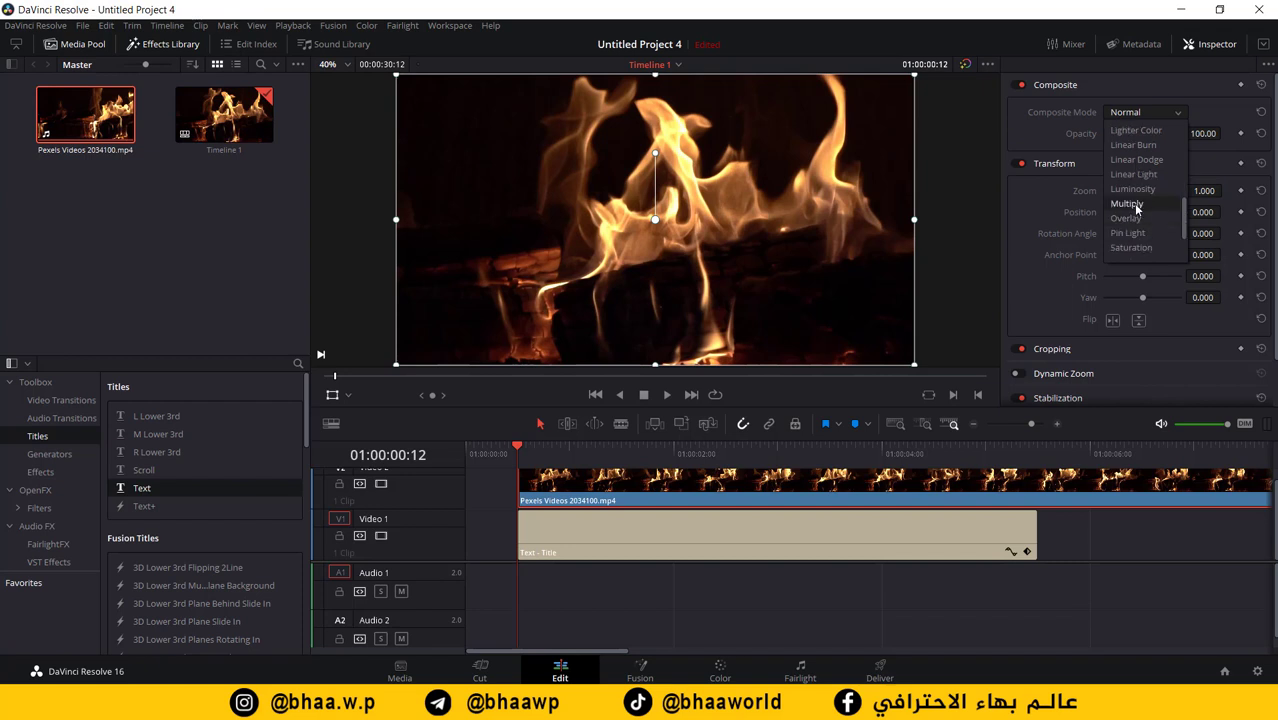
{"action": "left_click", "coordinate": [1136, 204]}
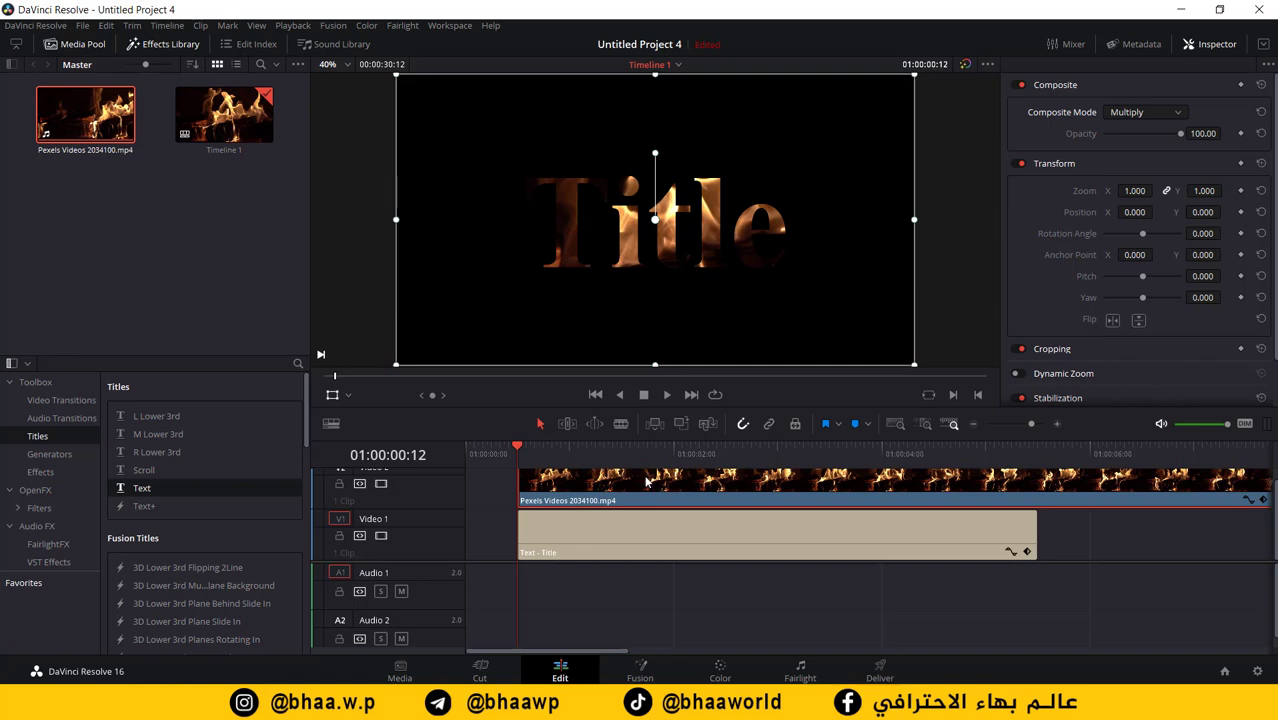
{"action": "key", "text": "space"}
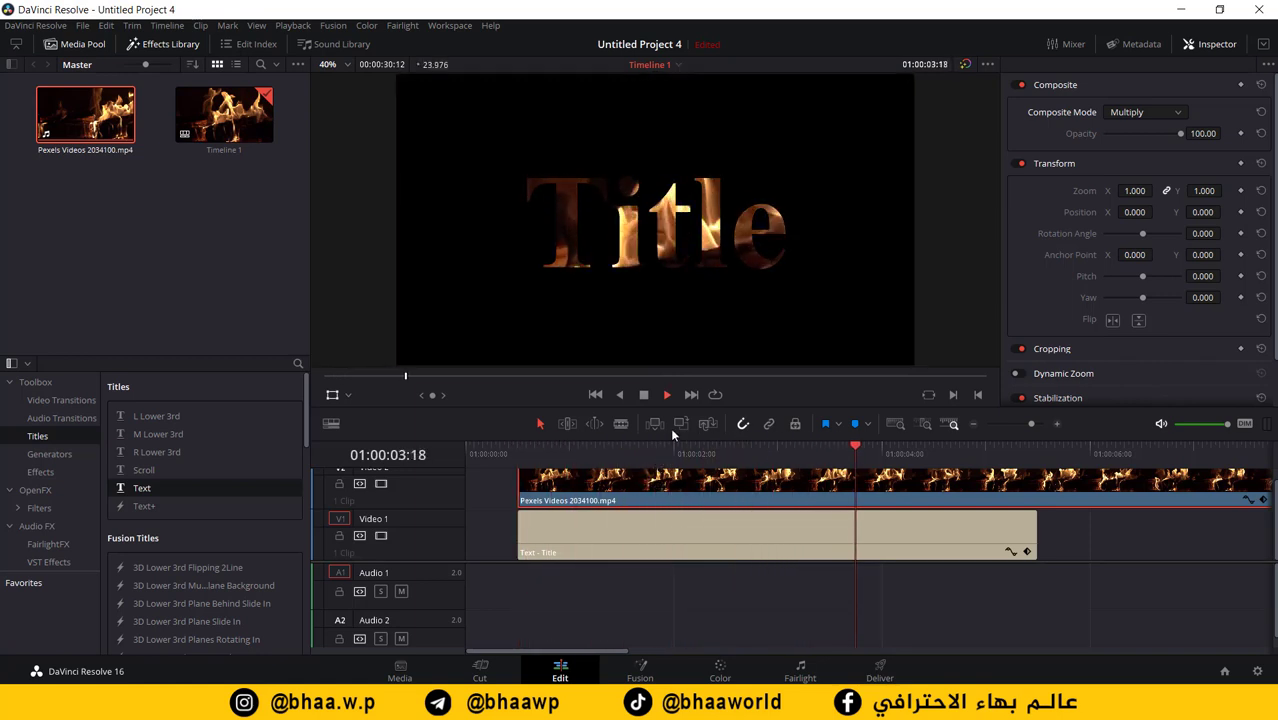
{"action": "key", "text": "space"}
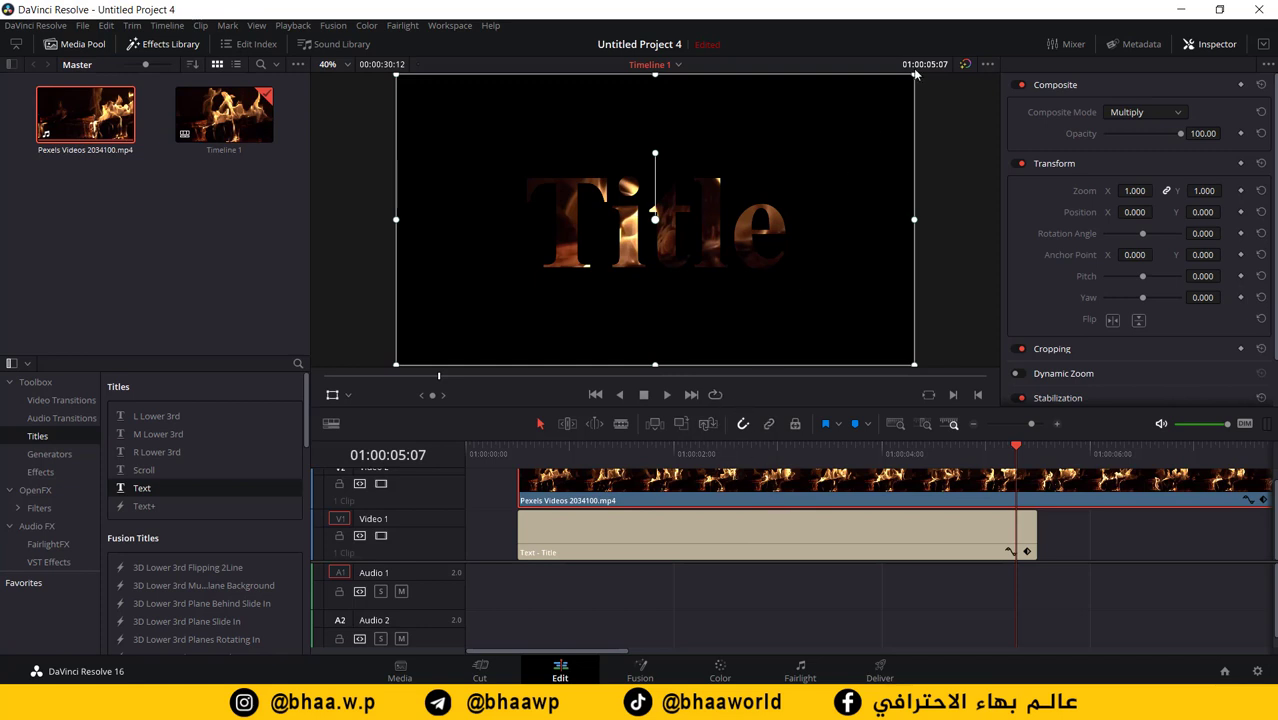
Step: Scale the fire clip down to a zoom of 0.564 and play the timeline from the start to review it
{"action": "left_click_drag", "start_coordinate": [914, 82], "coordinate": [822, 141]}
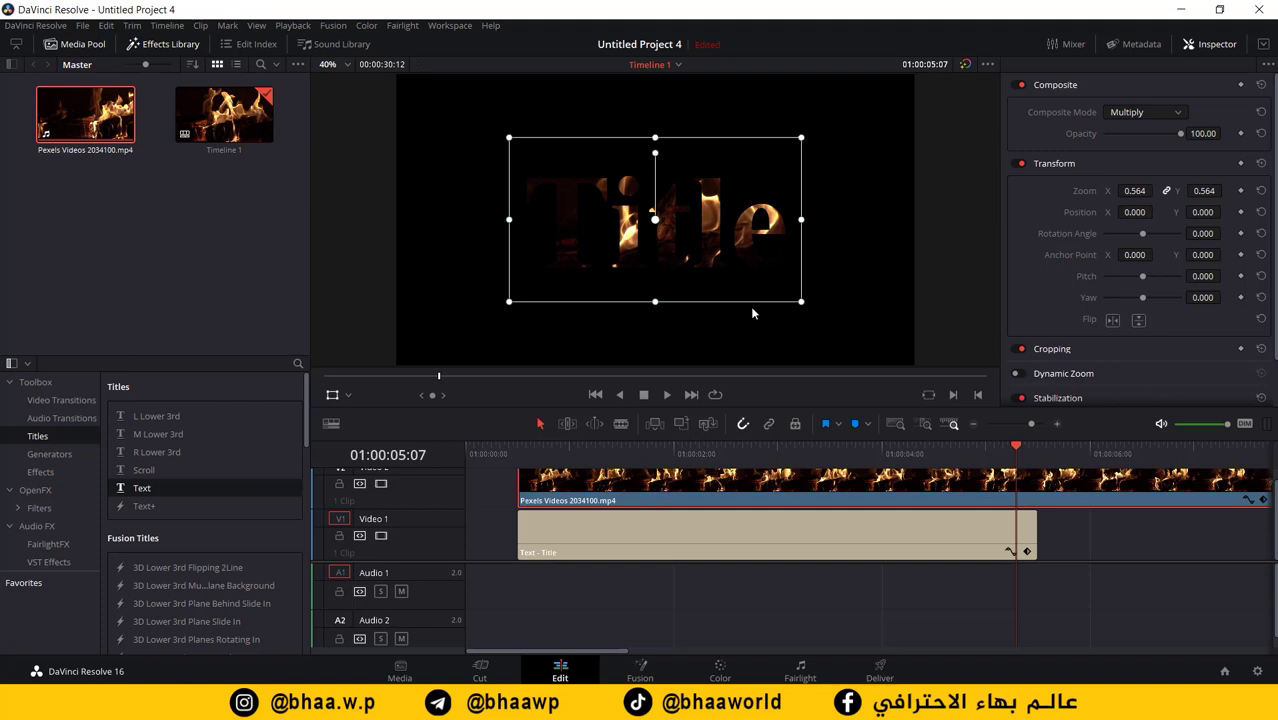
{"action": "left_click_drag", "start_coordinate": [646, 458], "coordinate": [487, 453]}
{"action": "key", "text": "space"}
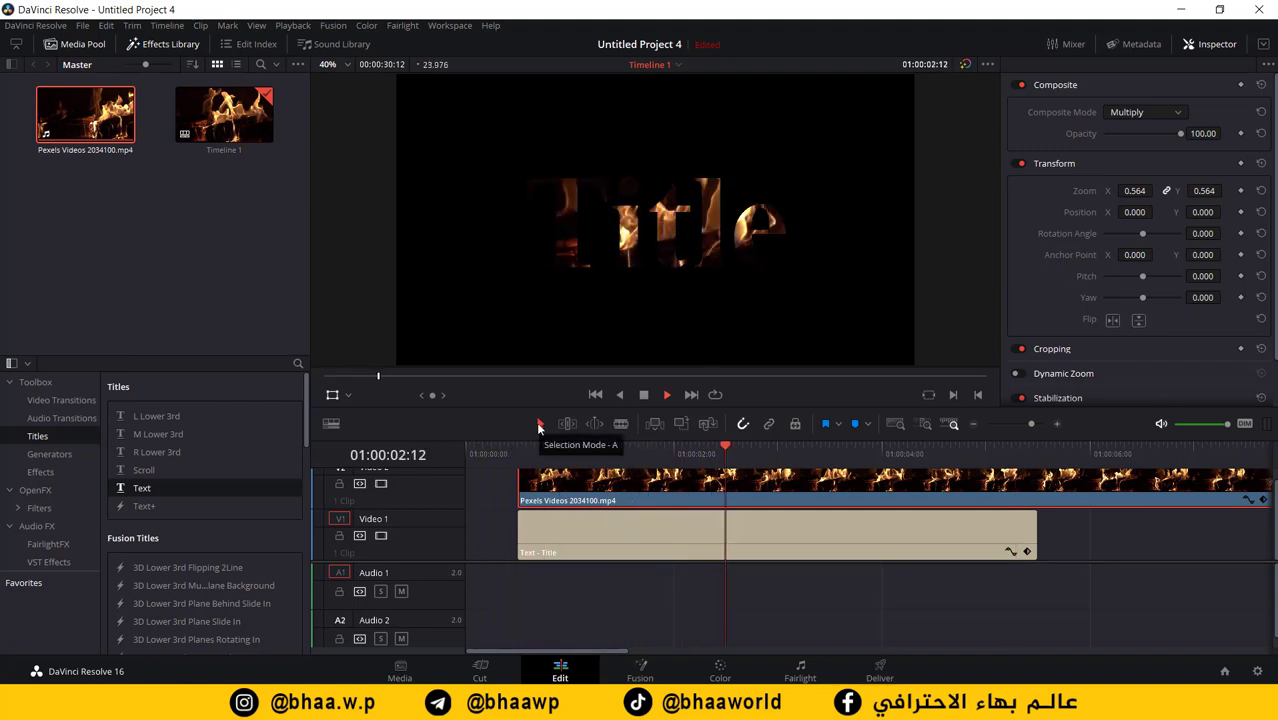
{"action": "key", "text": "space"}
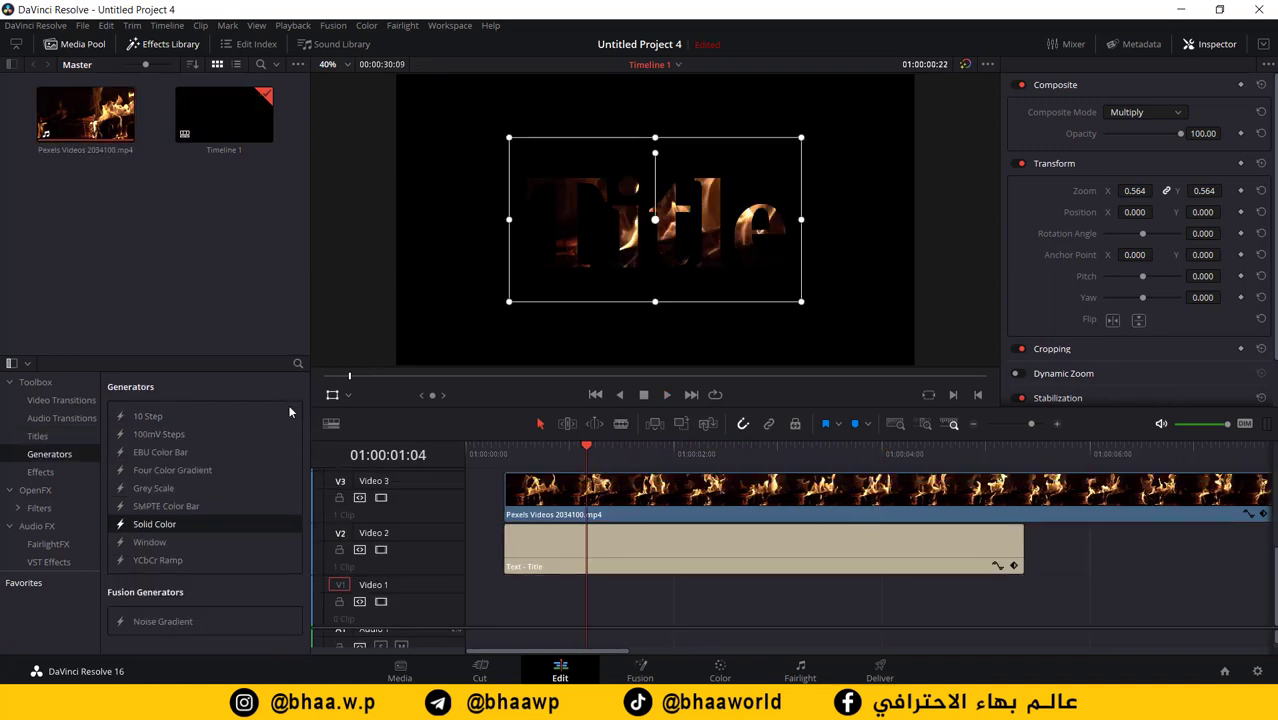
Step: Move the title clip on Video 2 past the end of the fire clip, paste three copies of it, and space them apart
{"action": "left_click_drag", "start_coordinate": [552, 652], "coordinate": [1263, 619]}
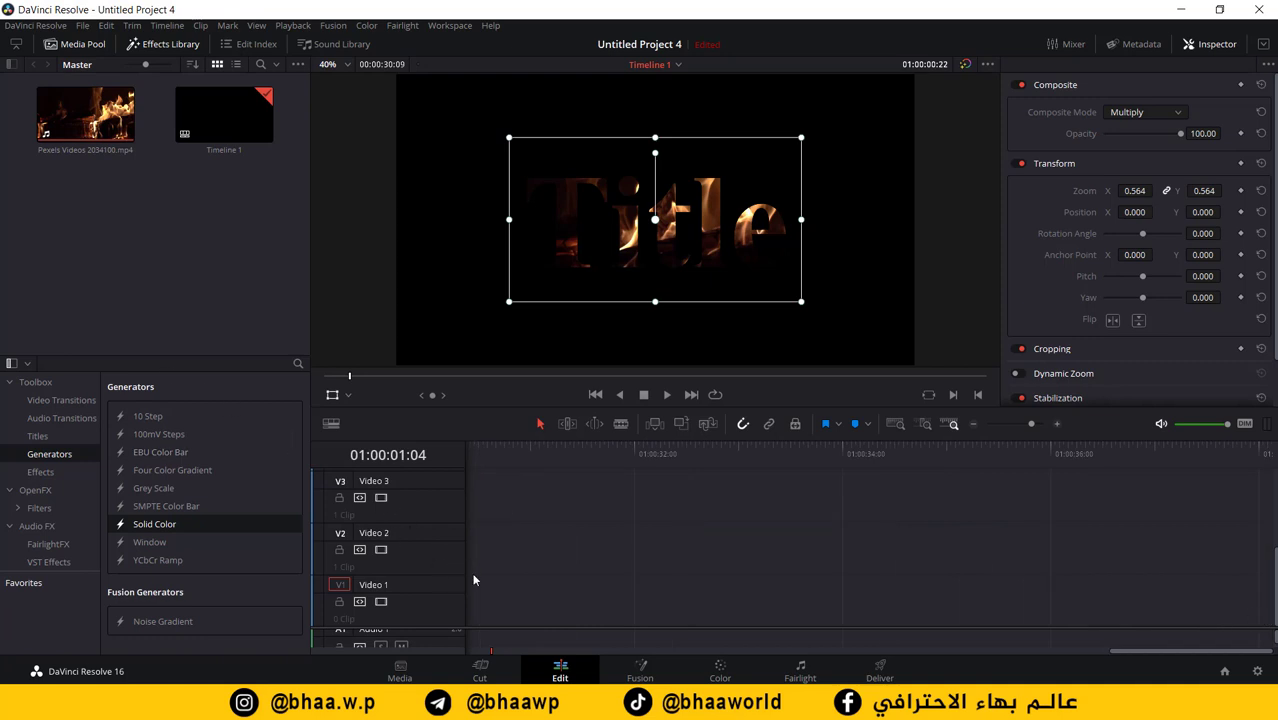
{"action": "left_click", "coordinate": [975, 424]}
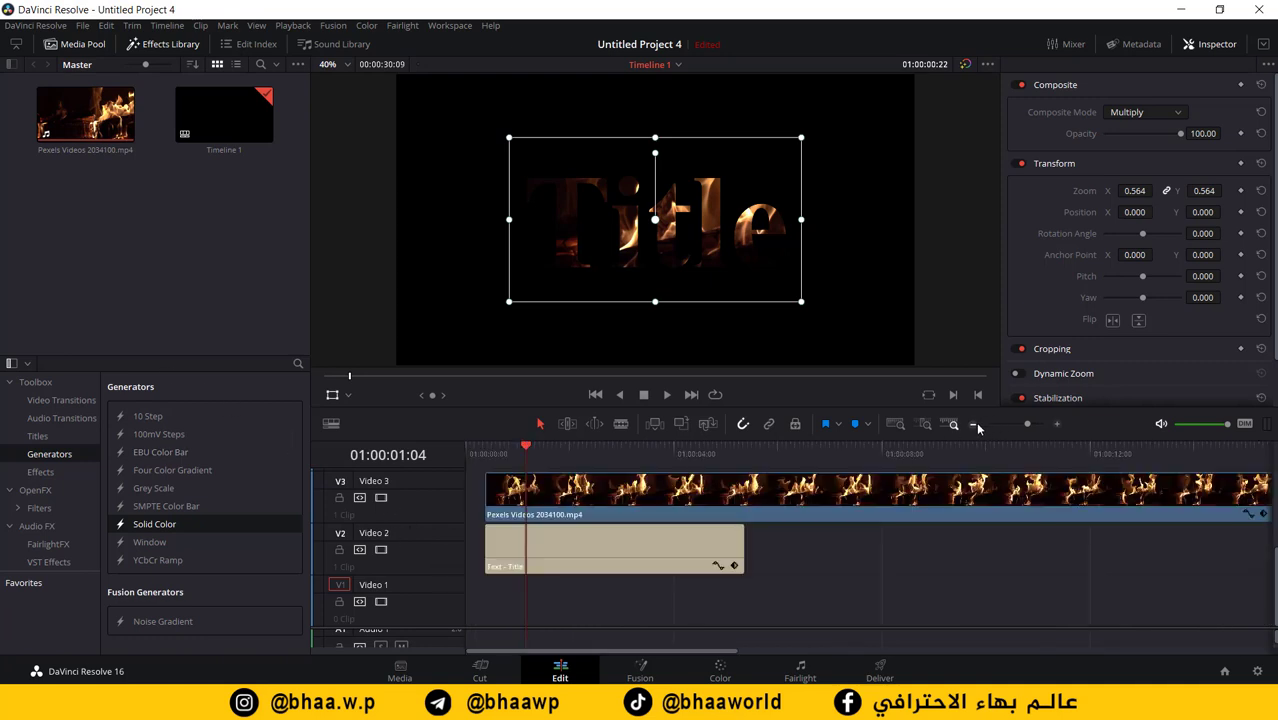
{"action": "left_click", "coordinate": [975, 424]}
{"action": "left_click", "coordinate": [975, 424]}
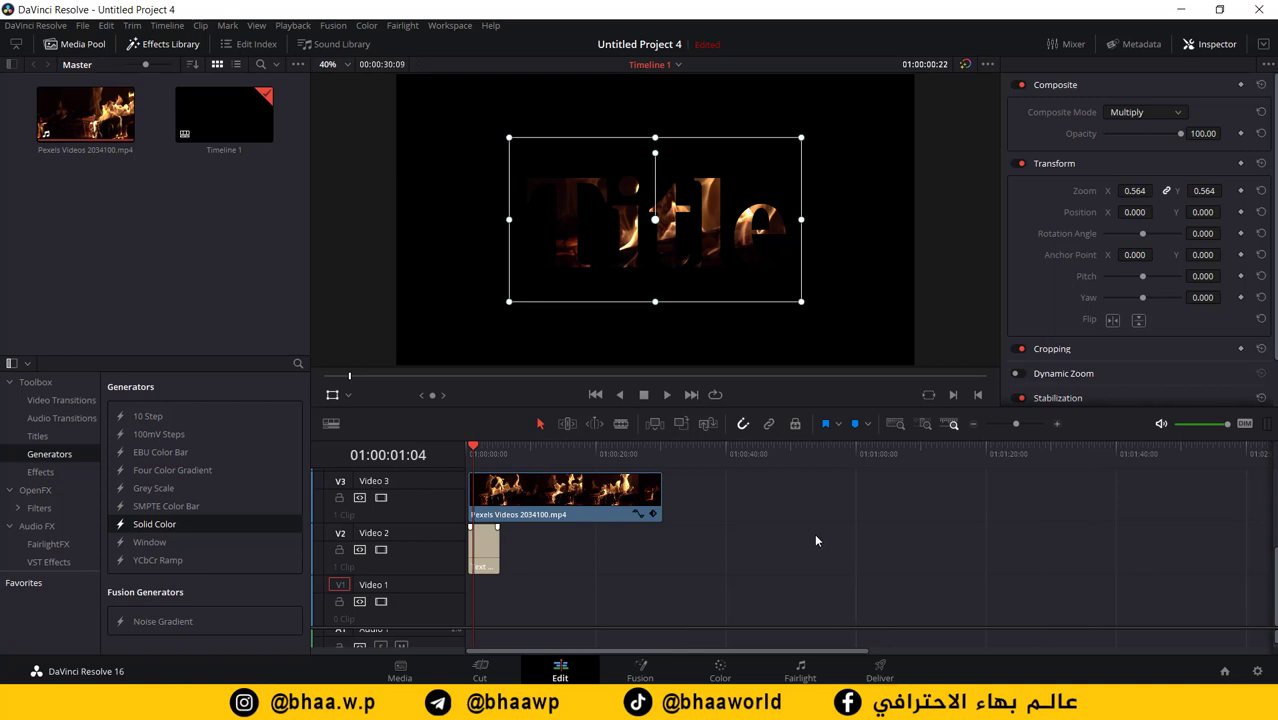
{"action": "left_click_drag", "start_coordinate": [484, 548], "coordinate": [738, 548]}
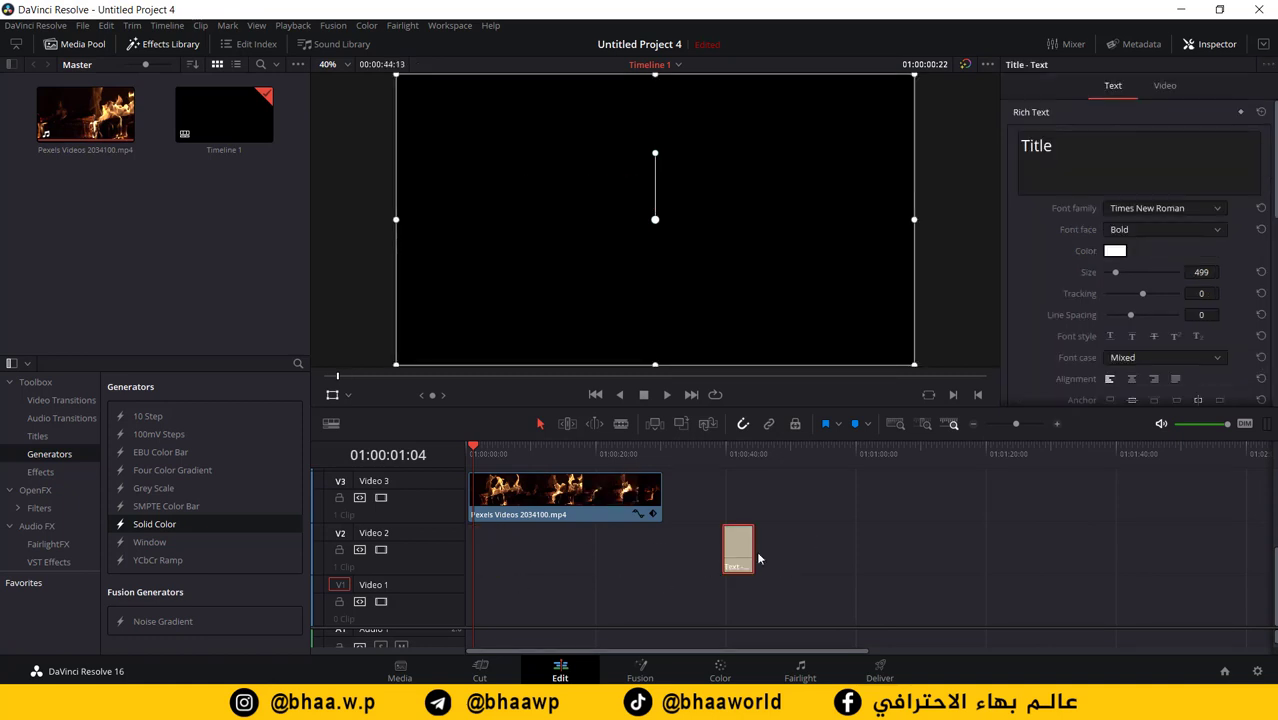
{"action": "key", "text": "ctrl+v"}
{"action": "left_click_drag", "start_coordinate": [738, 550], "coordinate": [903, 556]}
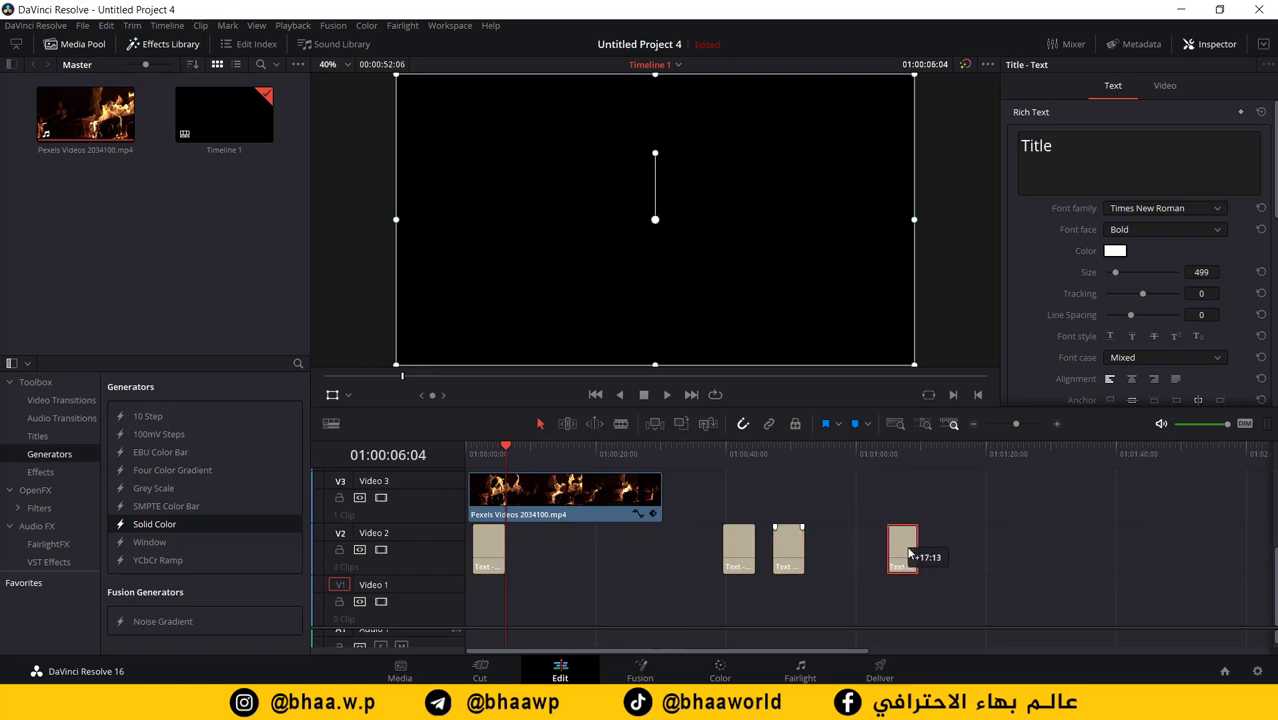
{"action": "left_click_drag", "start_coordinate": [789, 553], "coordinate": [826, 553]}
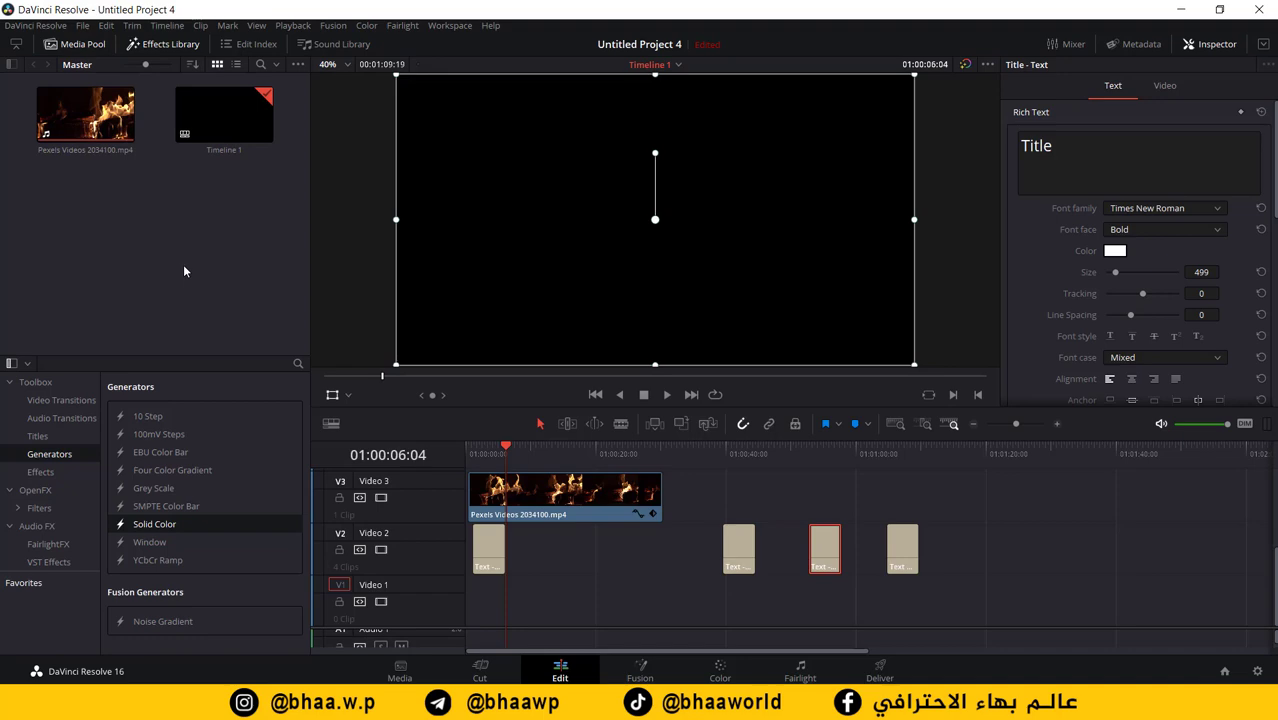
Step: Import video.mp4 into the media pool
{"action": "key", "text": "ctrl+i"}
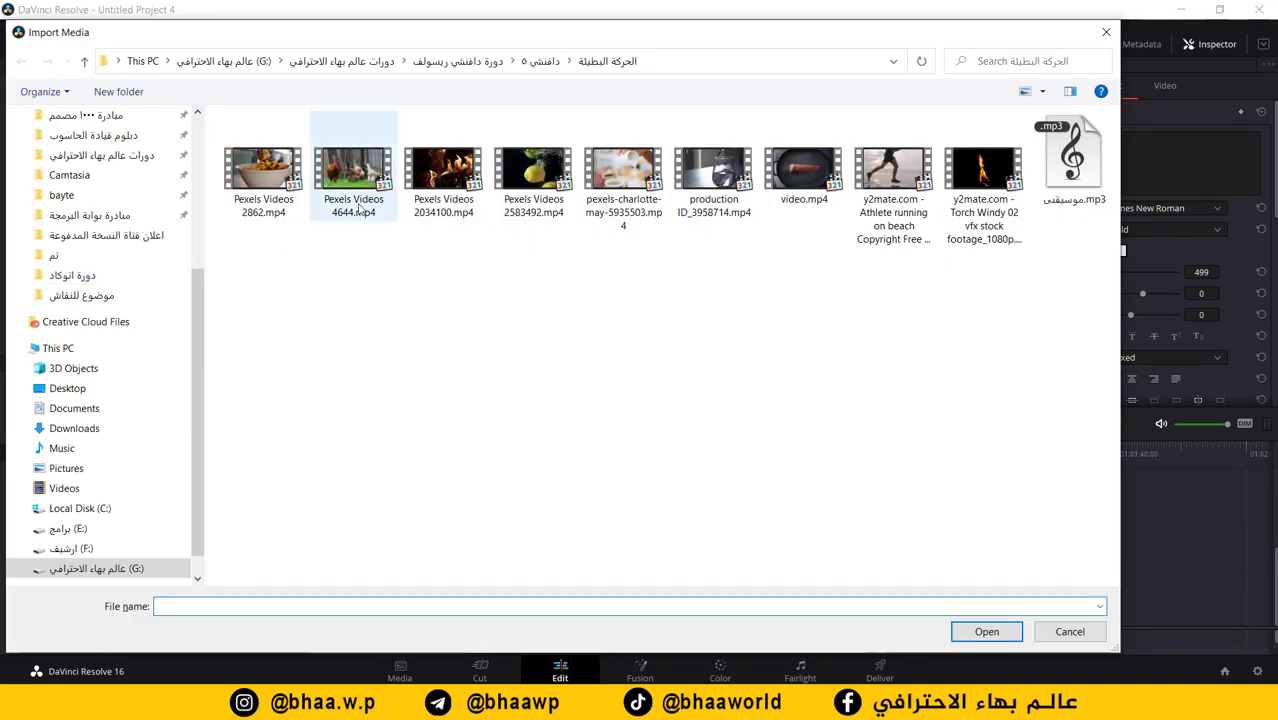
{"action": "double_click", "coordinate": [788, 175]}
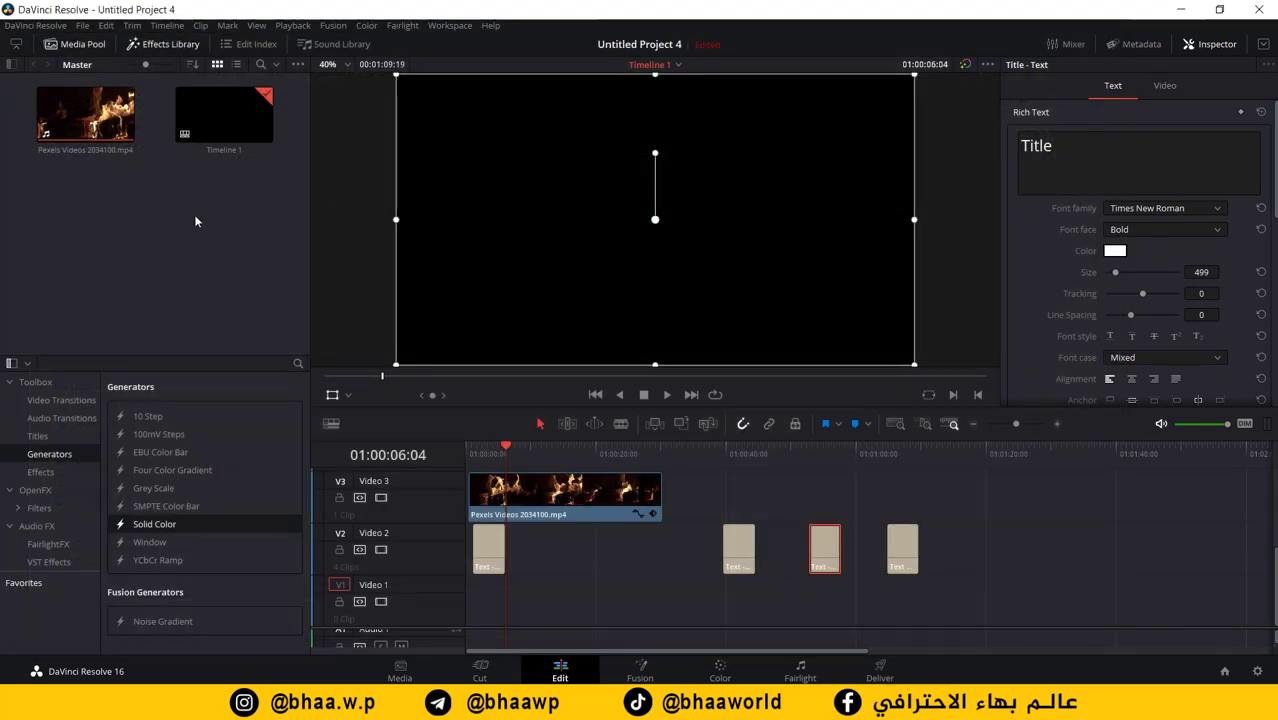
Step: Place video.mp4 on Video 3, align its start with the second title clip, and trim it to that title's length
{"action": "left_click_drag", "start_coordinate": [90, 195], "coordinate": [732, 512]}
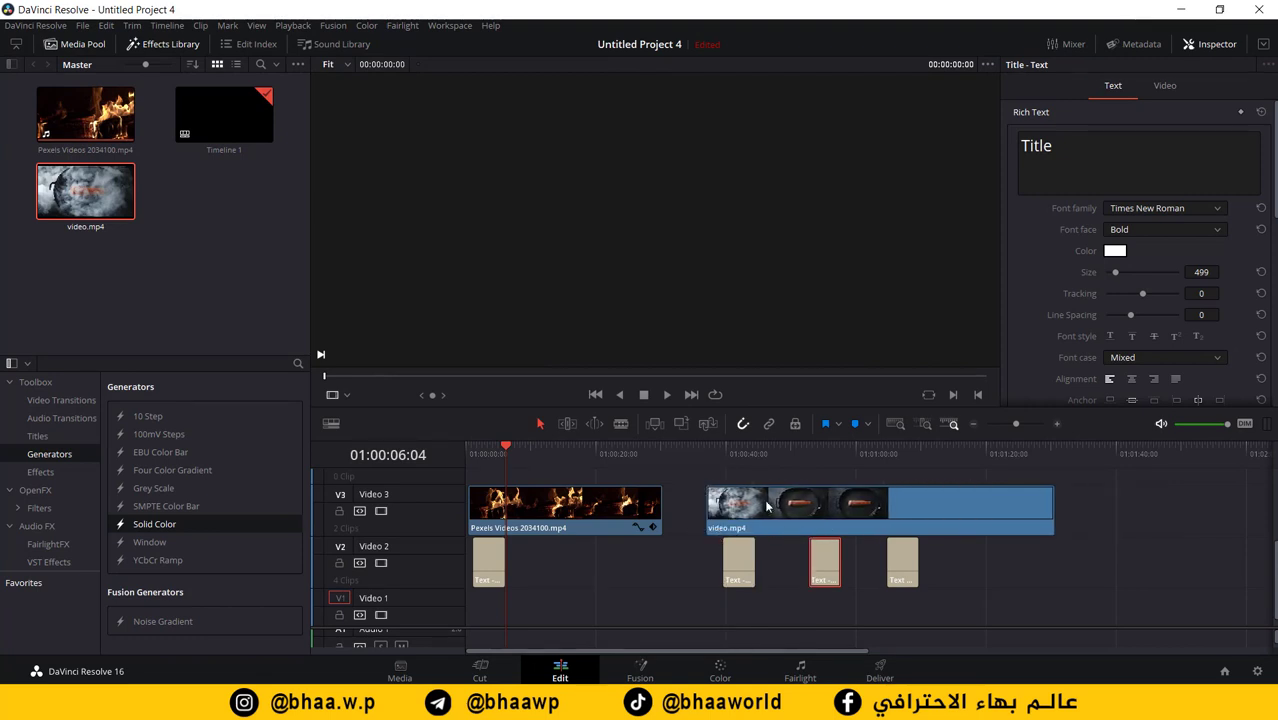
{"action": "left_click_drag", "start_coordinate": [781, 466], "coordinate": [975, 466]}
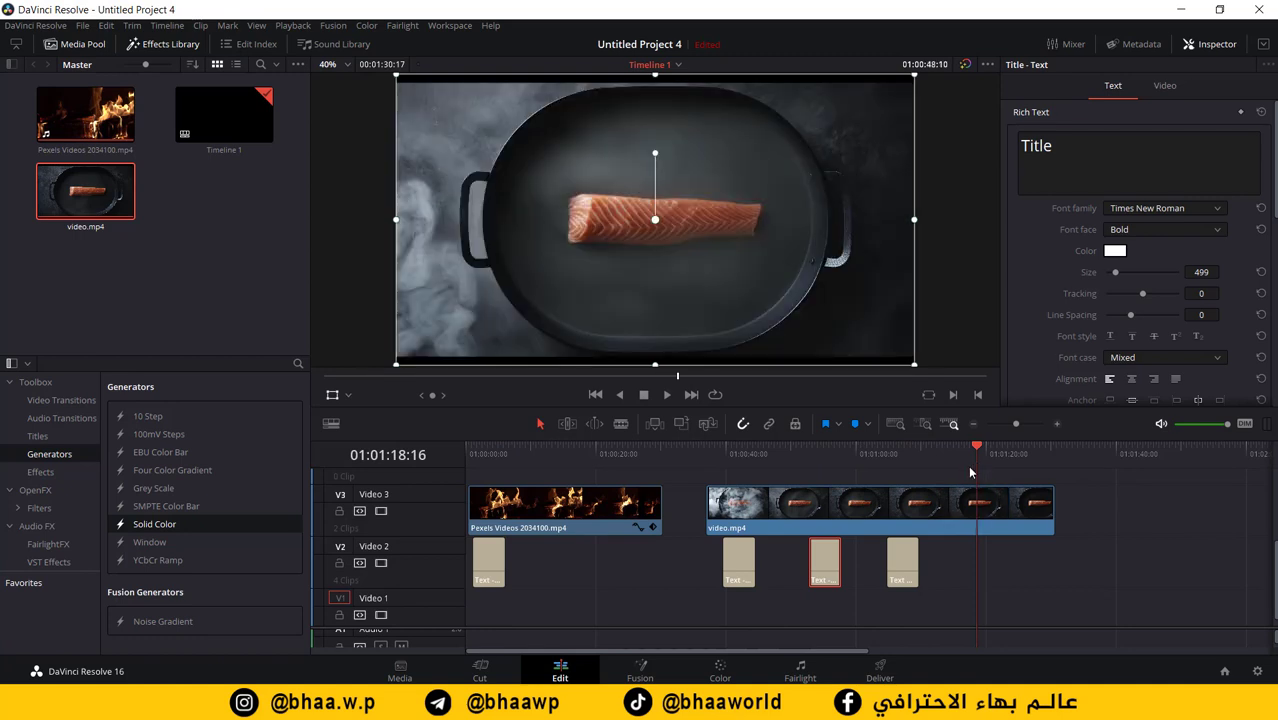
{"action": "left_click_drag", "start_coordinate": [976, 453], "coordinate": [750, 453]}
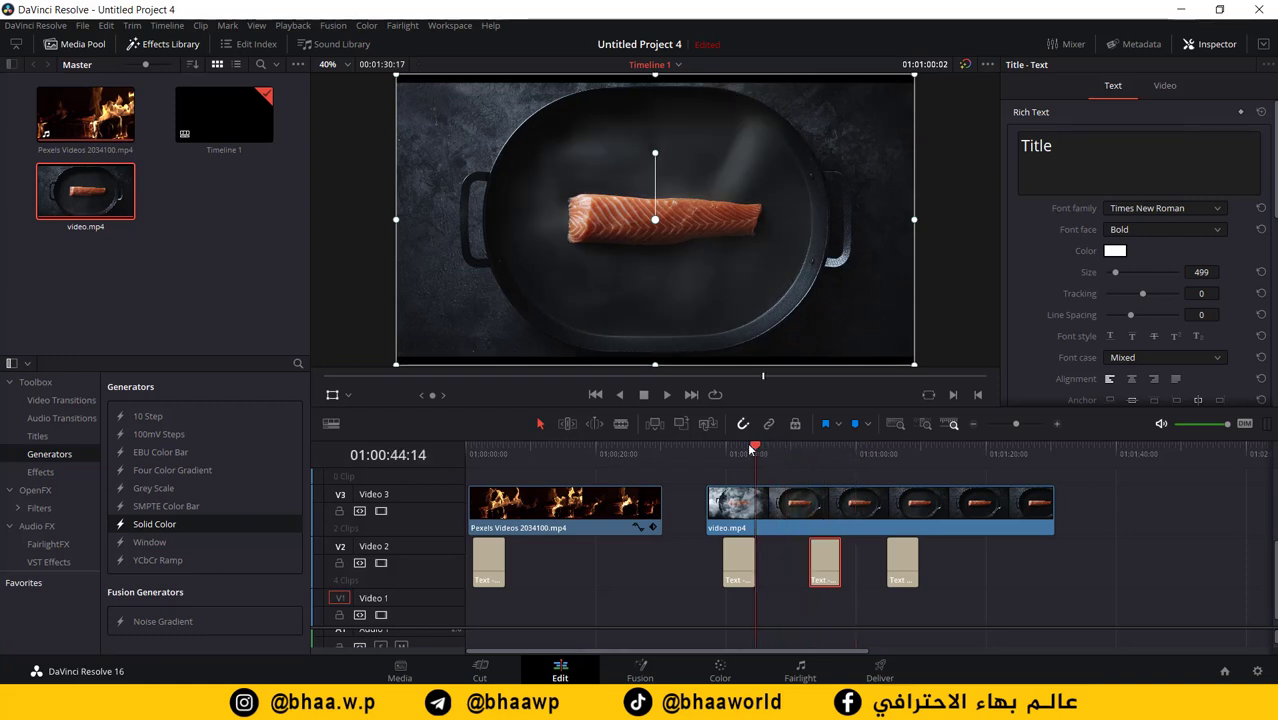
{"action": "left_click_drag", "start_coordinate": [765, 452], "coordinate": [712, 452]}
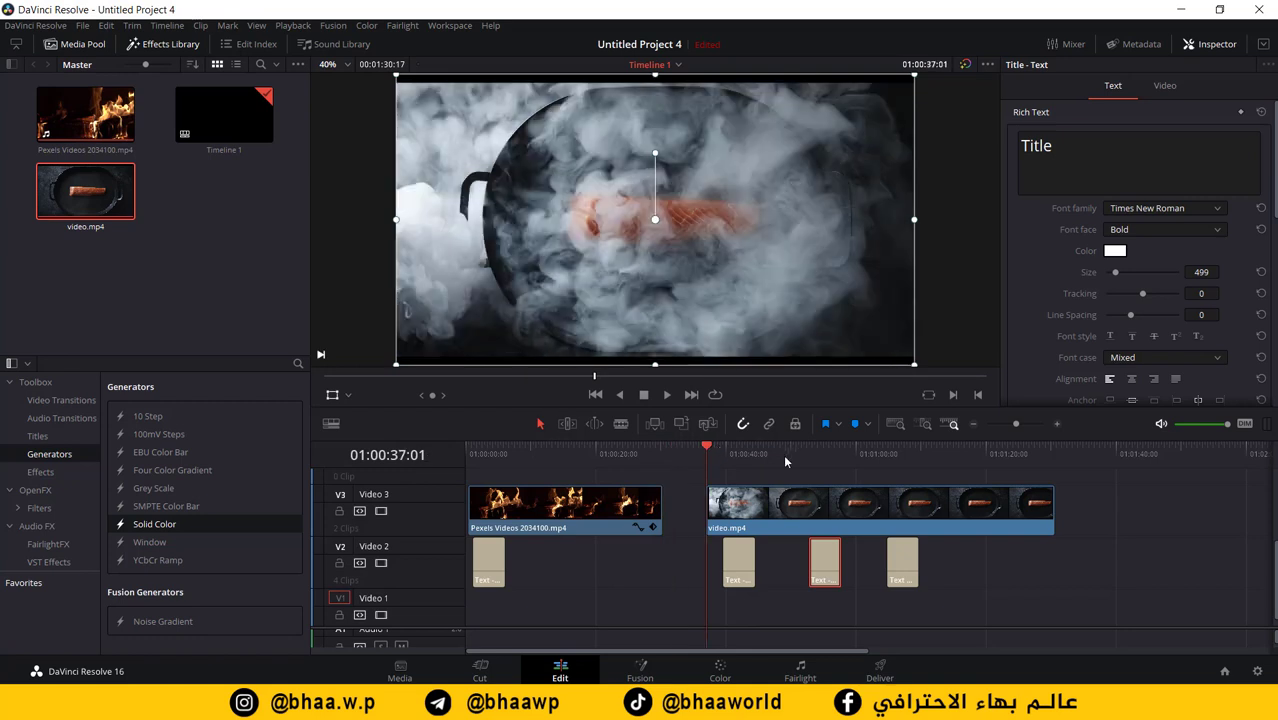
{"action": "left_click_drag", "start_coordinate": [745, 515], "coordinate": [762, 515]}
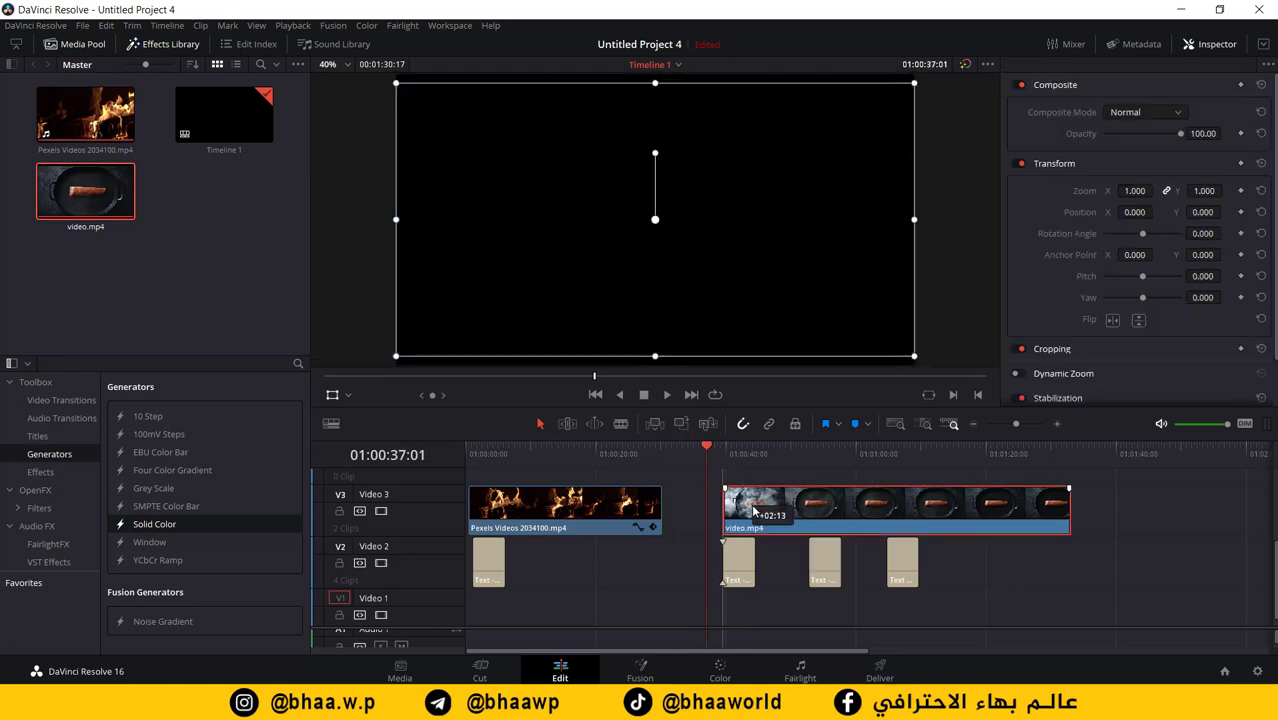
{"action": "left_click_drag", "start_coordinate": [1066, 503], "coordinate": [754, 503]}
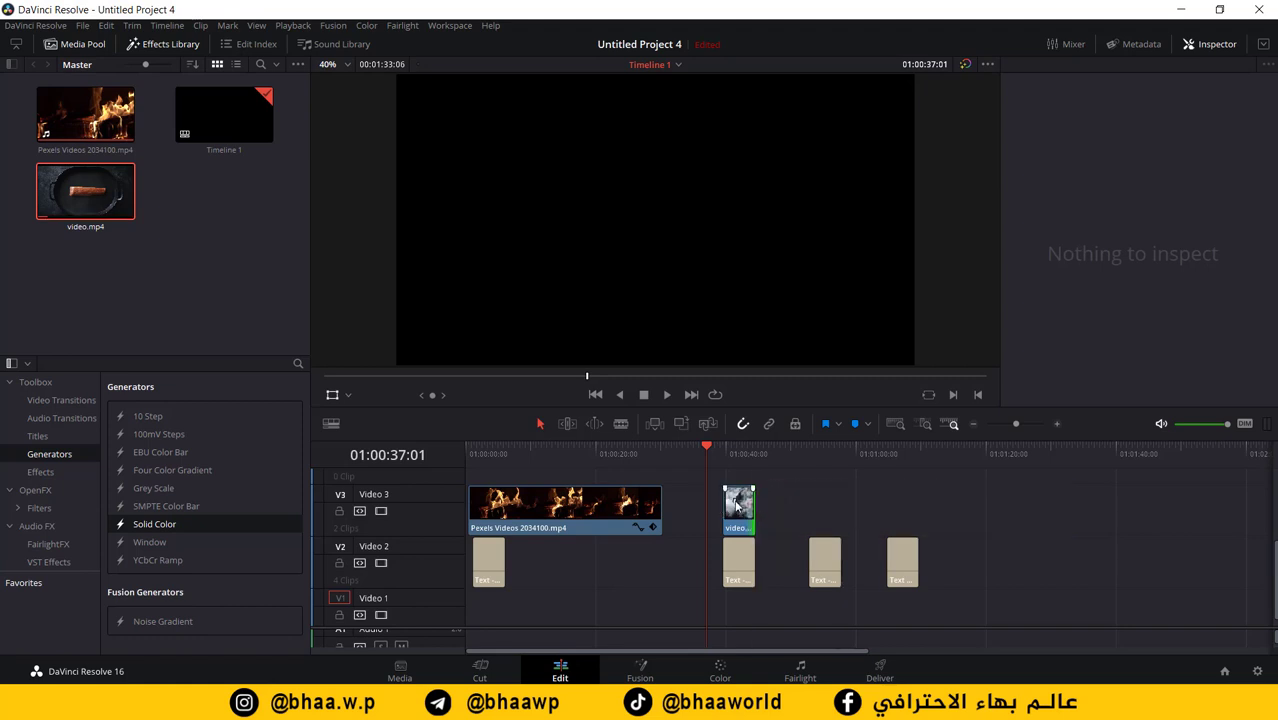
Step: Set the video.mp4 clip's composite mode to Multiply and play back the filled title
{"action": "left_click", "coordinate": [738, 508]}
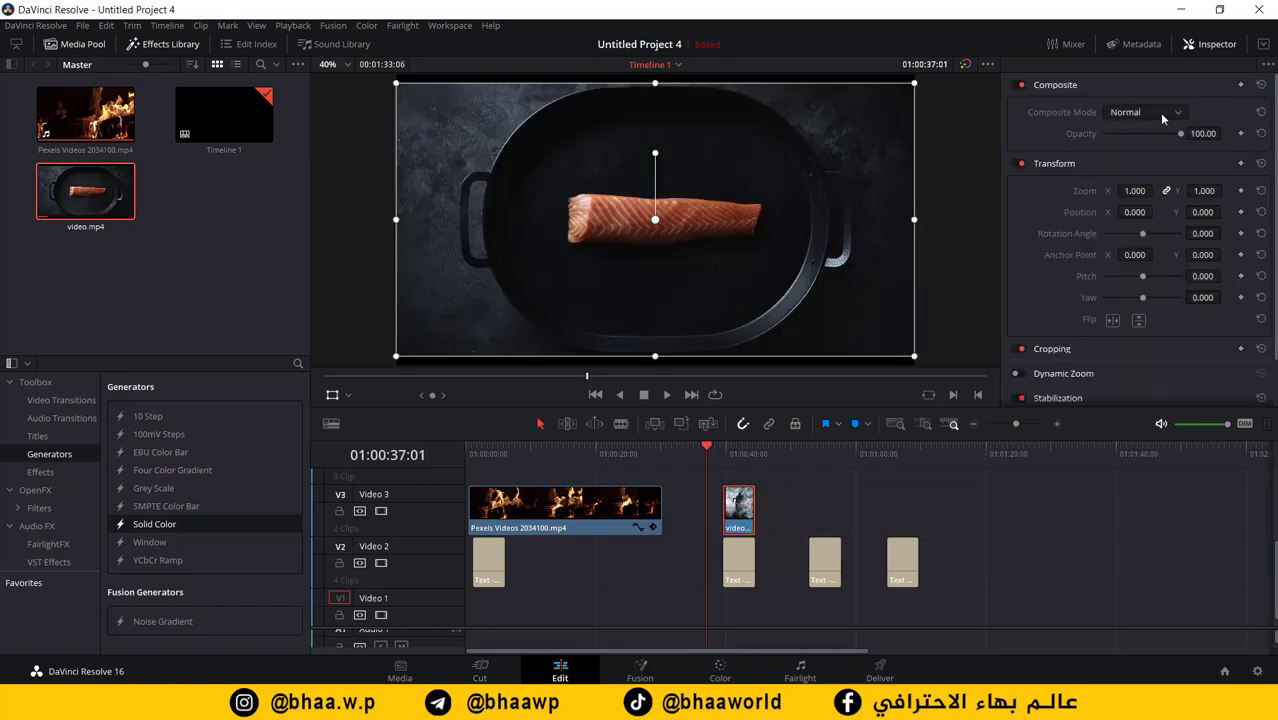
{"action": "left_click", "coordinate": [1162, 113]}
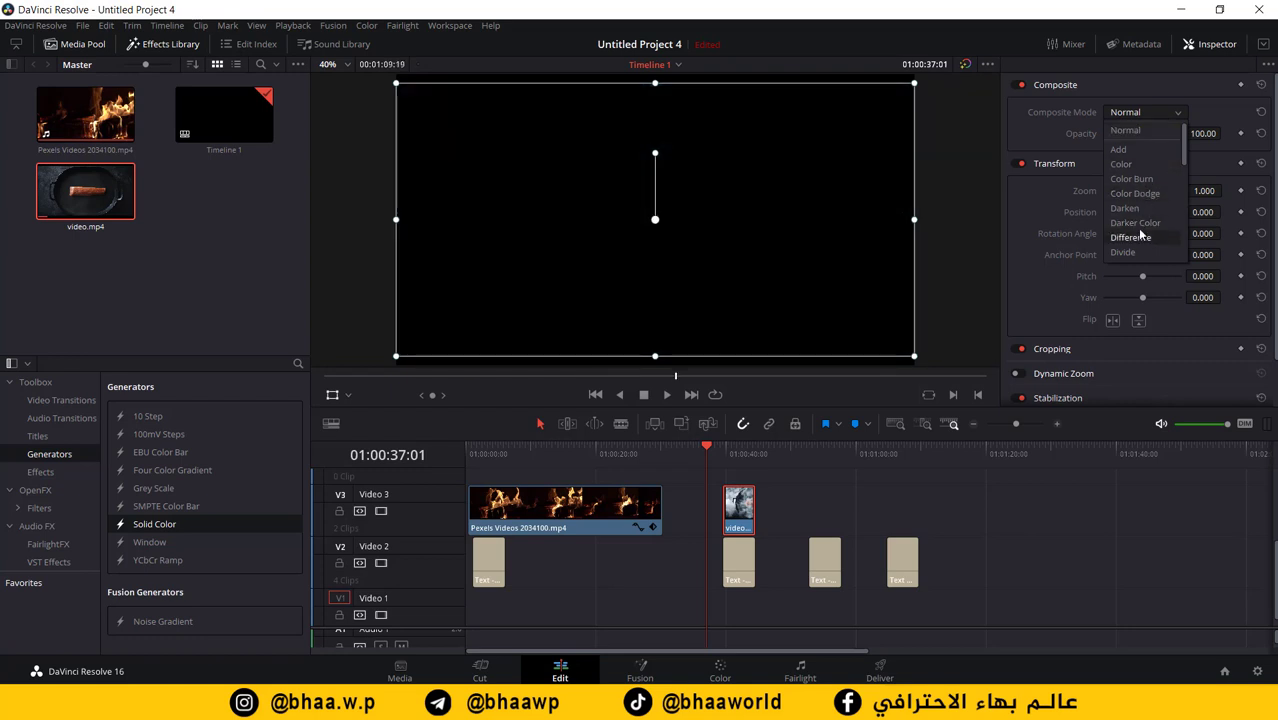
{"action": "left_click_drag", "start_coordinate": [1180, 156], "coordinate": [1185, 219]}
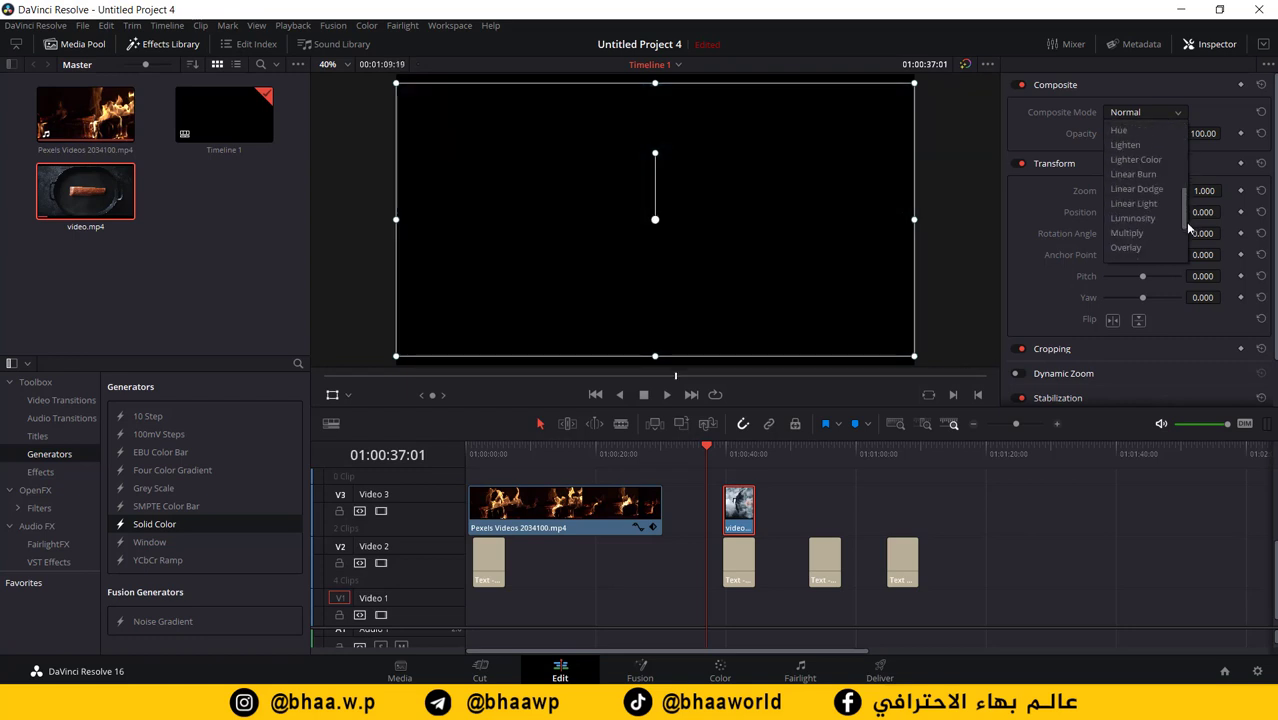
{"action": "left_click", "coordinate": [1126, 233]}
{"action": "left_click_drag", "start_coordinate": [708, 448], "coordinate": [723, 450]}
{"action": "key", "text": "space"}
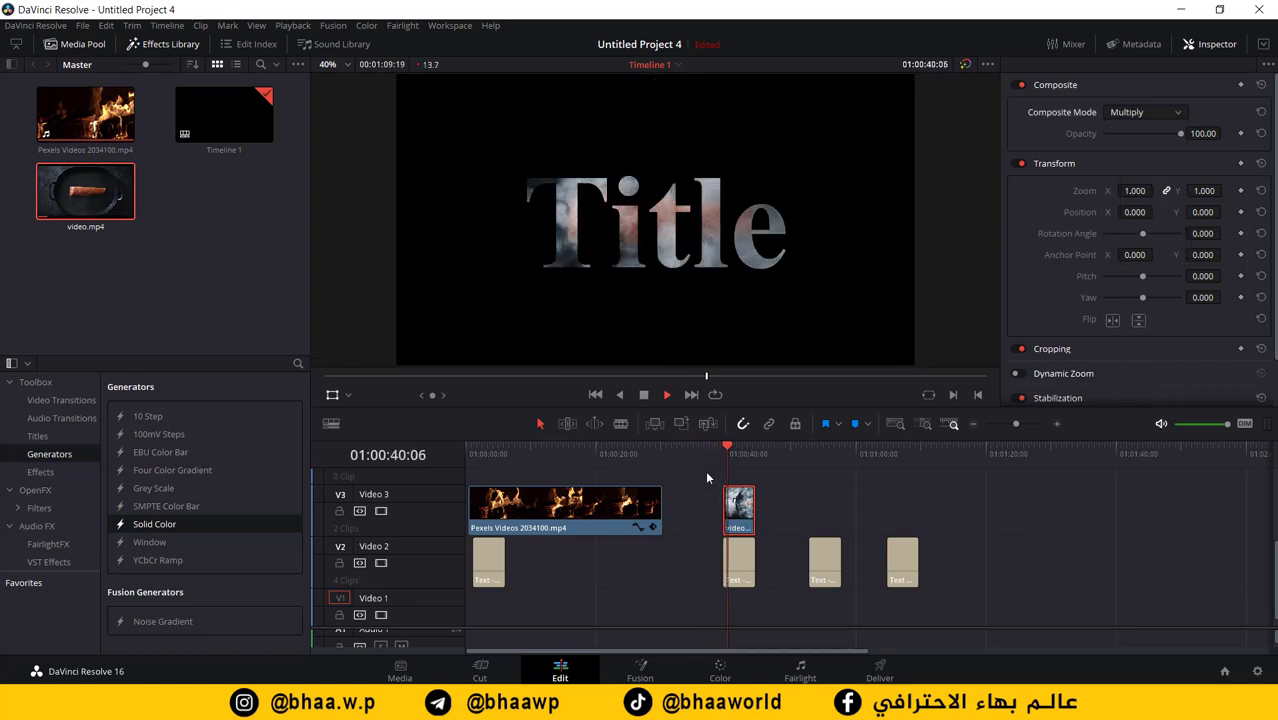
Step: Scale the video.mp4 clip down to a zoom of 0.609 and play the title again from its start
{"action": "left_click", "coordinate": [741, 510]}
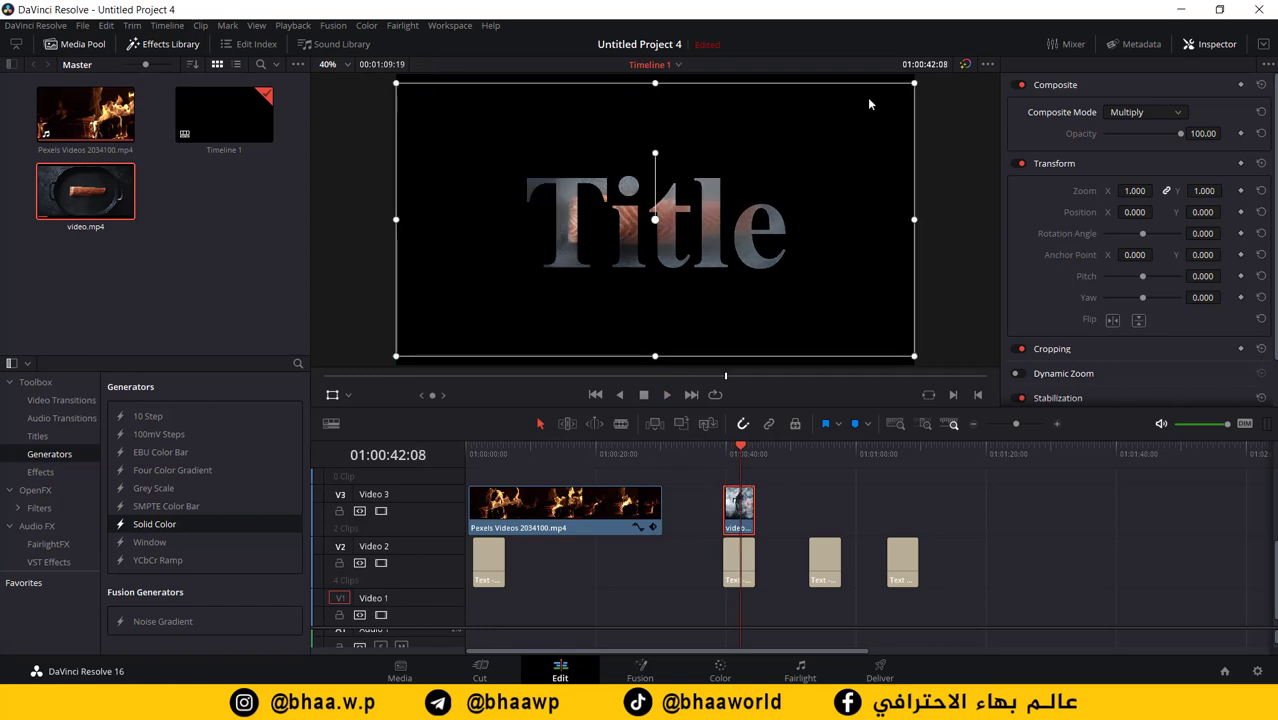
{"action": "left_click_drag", "start_coordinate": [910, 88], "coordinate": [870, 134]}
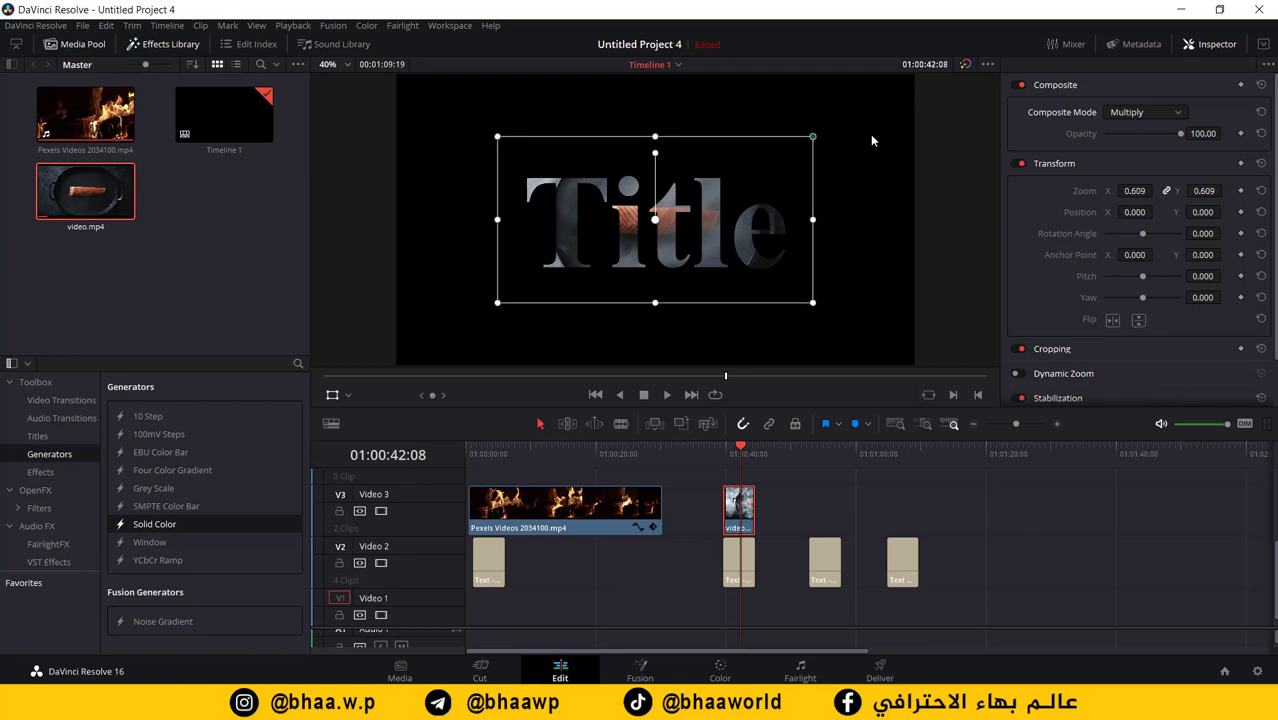
{"action": "left_click", "coordinate": [722, 454]}
{"action": "key", "text": "space"}
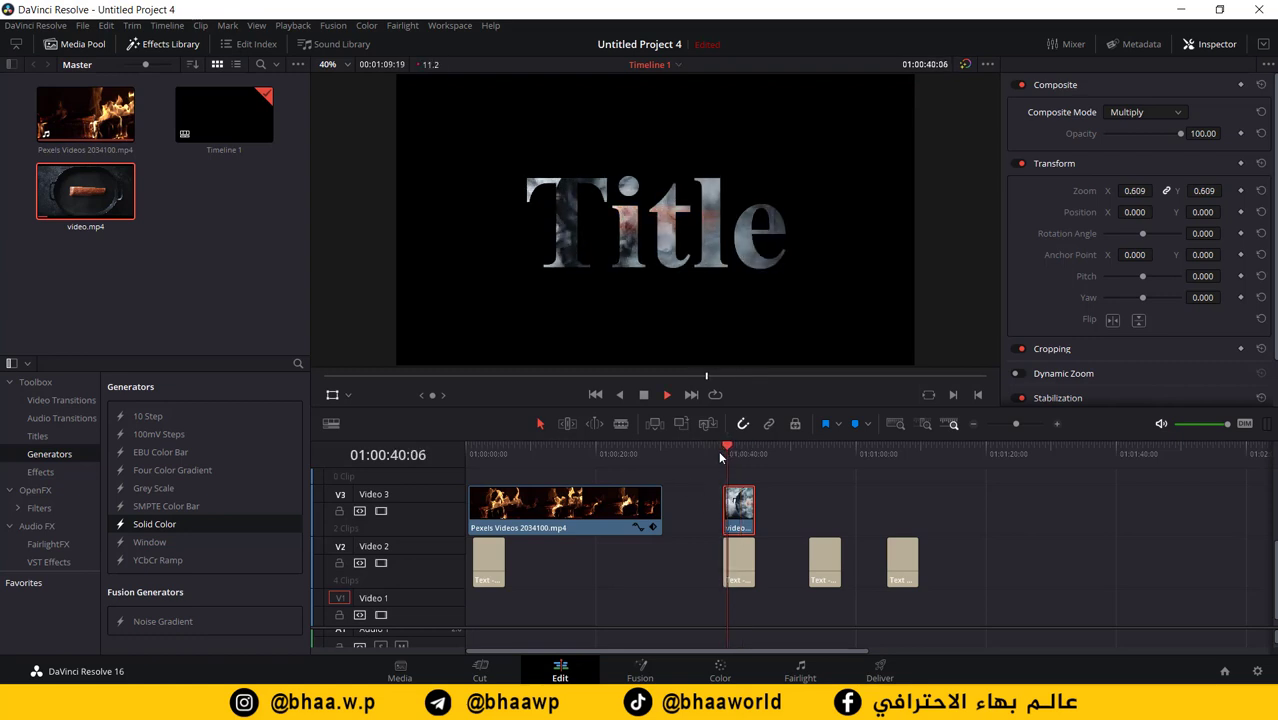
{"action": "key", "text": "space"}
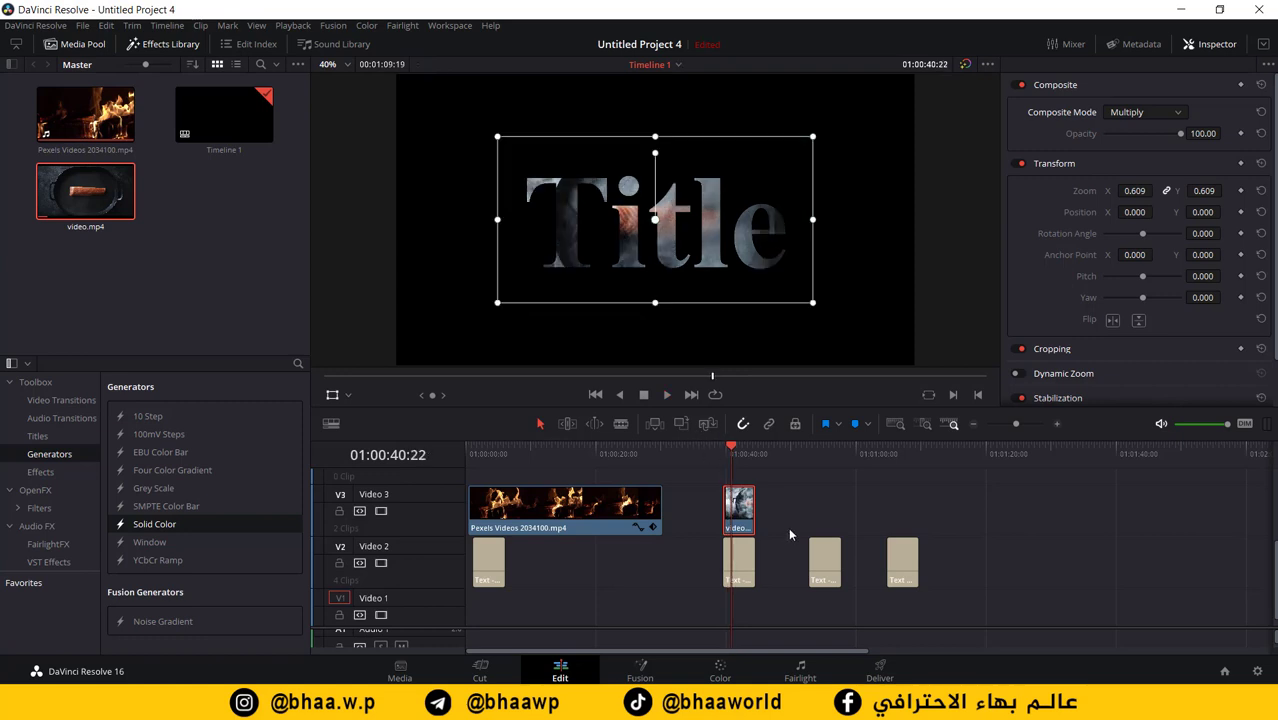
Step: Delete the last title copy on Video 2
{"action": "left_click", "coordinate": [825, 560]}
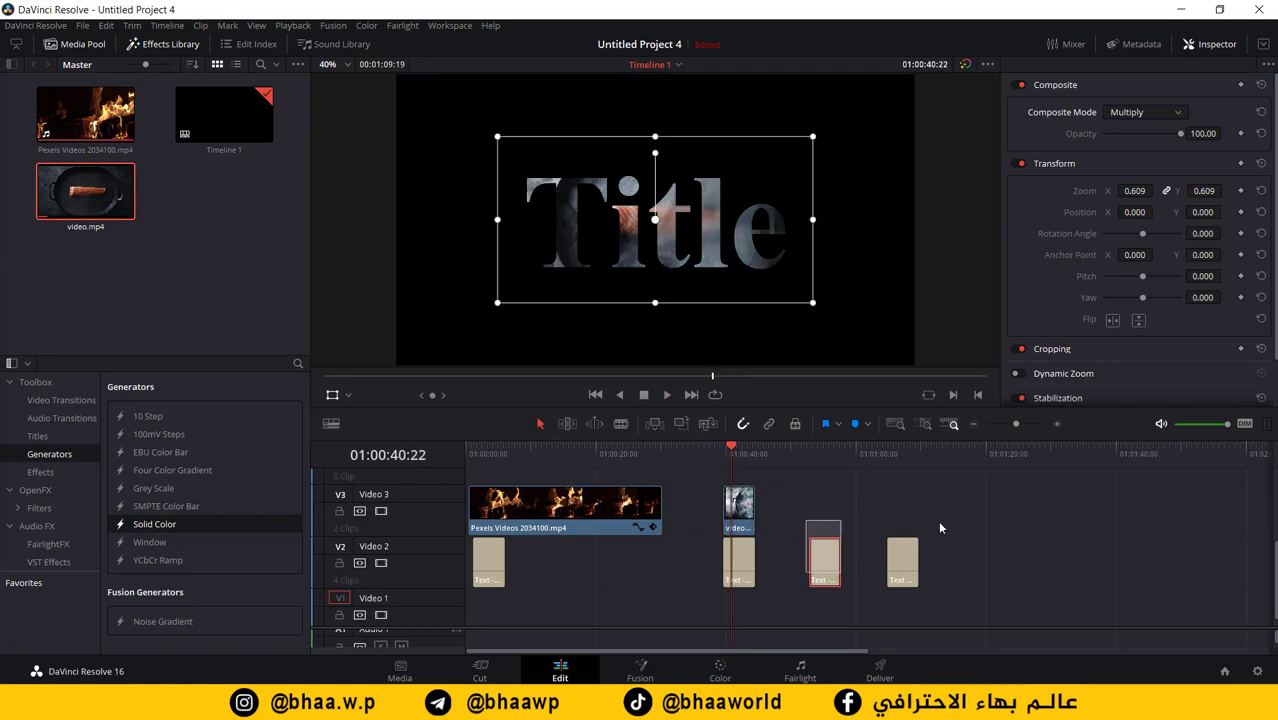
{"action": "left_click_drag", "start_coordinate": [950, 531], "coordinate": [902, 568]}
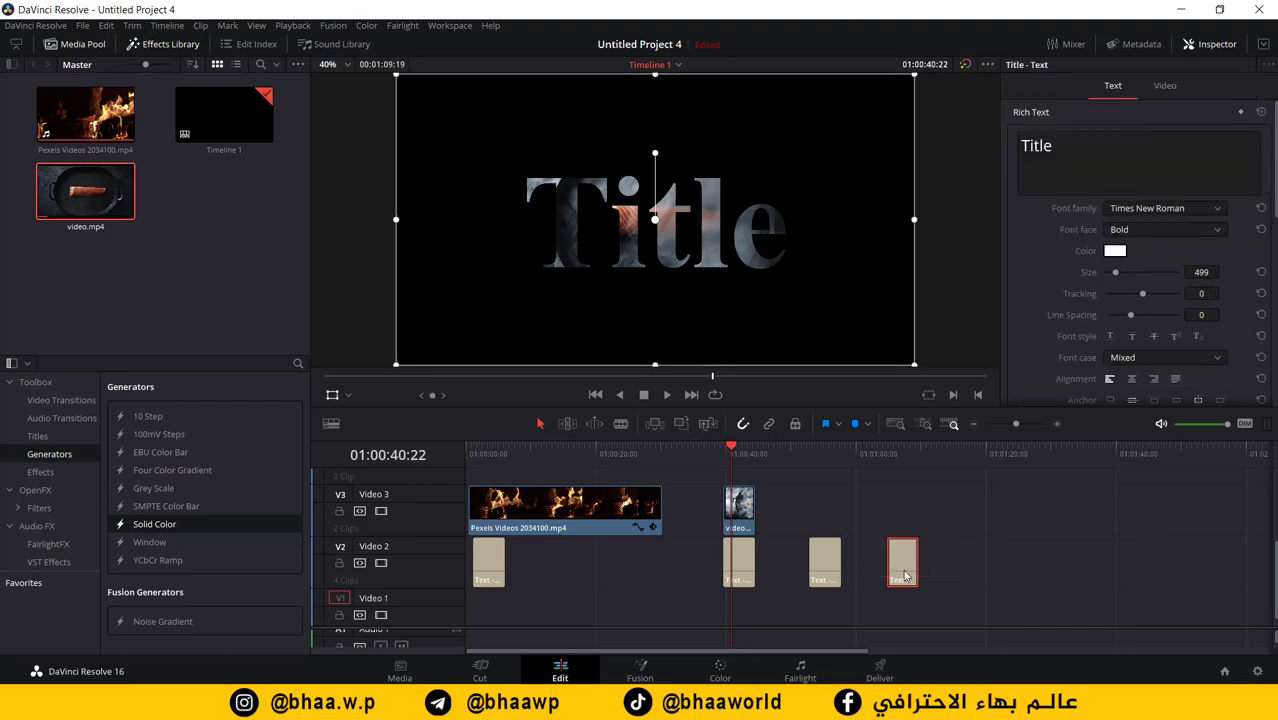
{"action": "key", "text": "Delete"}
Step: Import Pexels Videos 4644.mp4 and place it on Video 3, aligned with the start of the last remaining title clip
{"action": "left_click", "coordinate": [202, 298]}
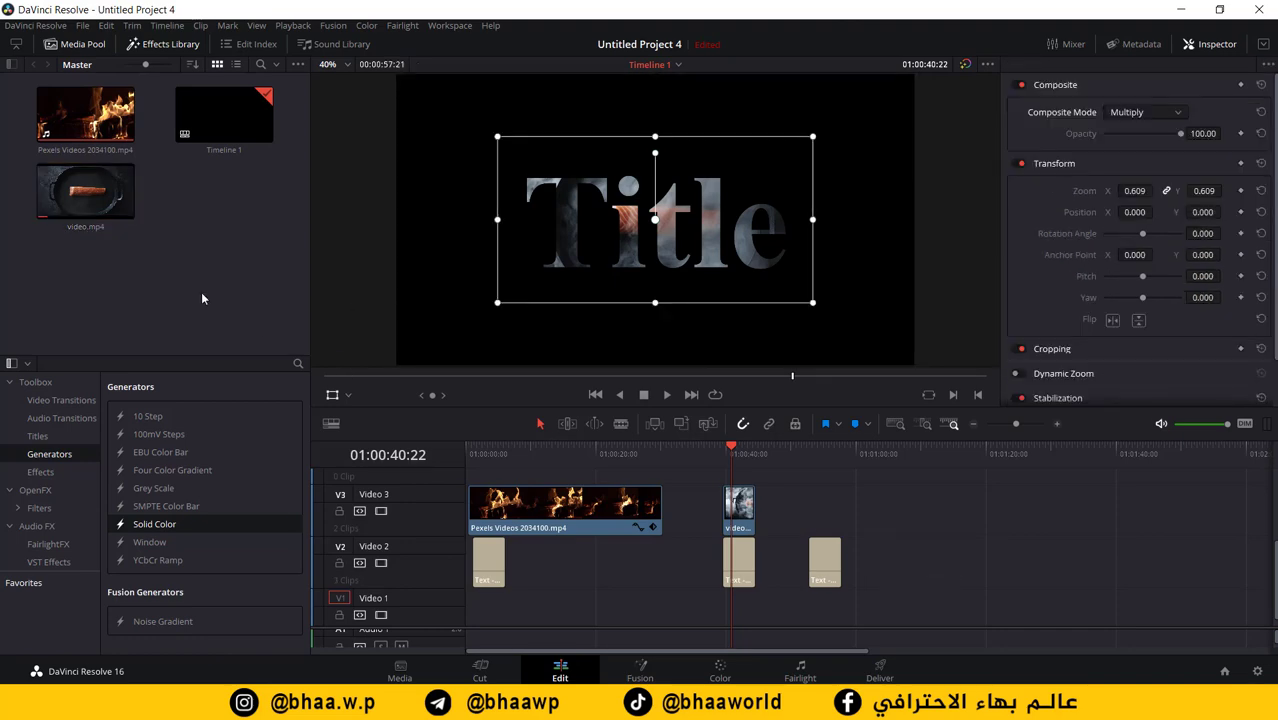
{"action": "double_click", "coordinate": [202, 298]}
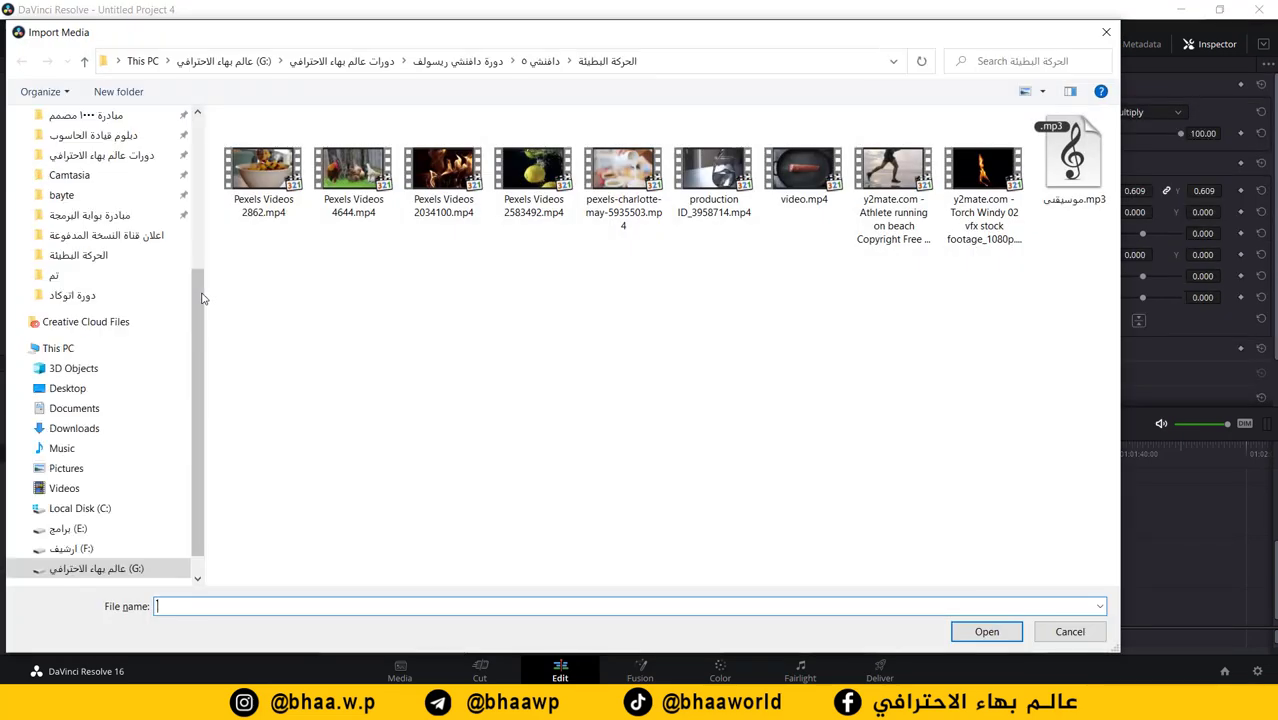
{"action": "double_click", "coordinate": [355, 175]}
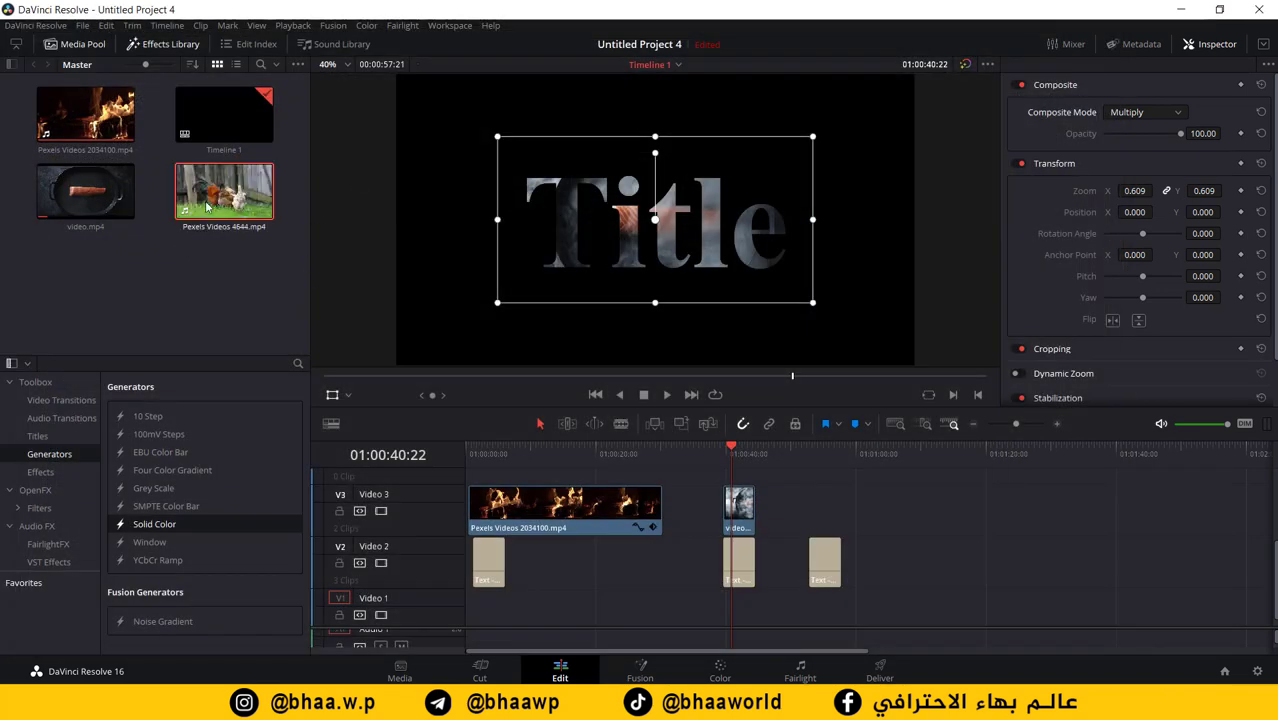
{"action": "double_click", "coordinate": [222, 200]}
{"action": "left_click_drag", "start_coordinate": [614, 340], "coordinate": [816, 509]}
{"action": "left_click_drag", "start_coordinate": [823, 528], "coordinate": [821, 524]}
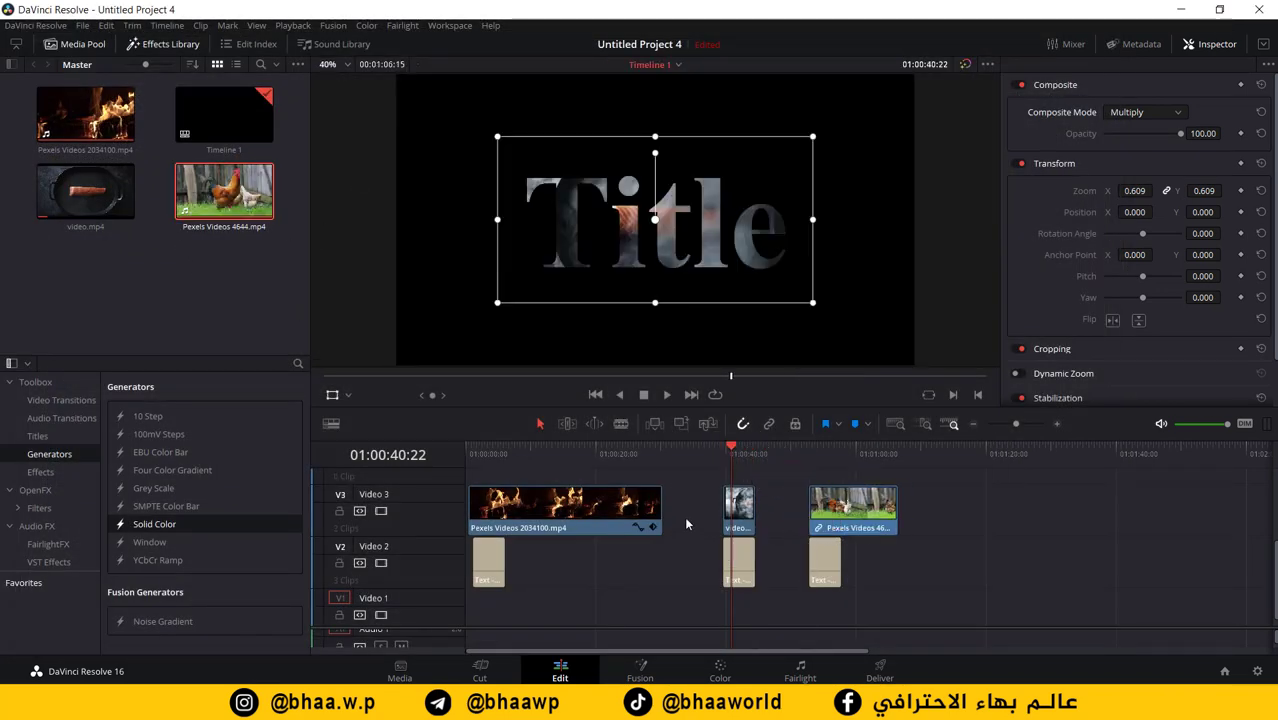
Step: Set the Pexels Videos 4644.mp4 clip's composite mode to Multiply and play the filled title to its end
{"action": "left_click", "coordinate": [823, 453]}
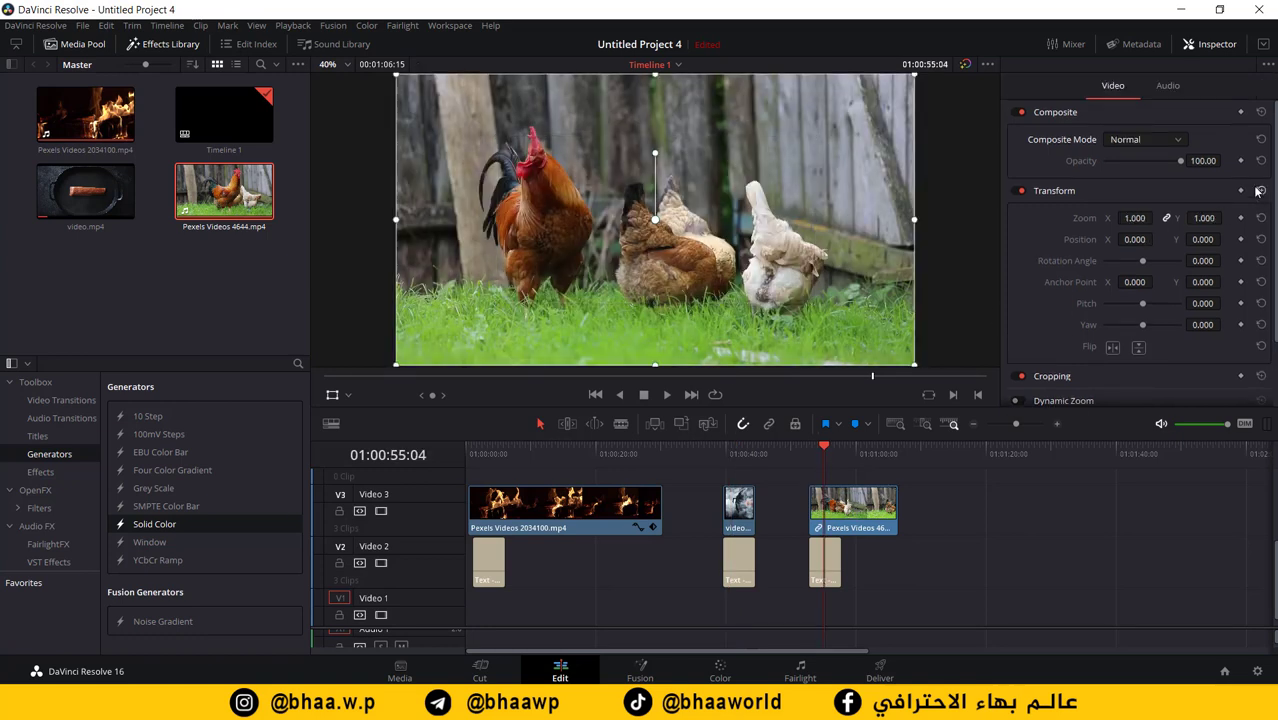
{"action": "left_click", "coordinate": [1178, 141]}
{"action": "left_click_drag", "start_coordinate": [1183, 174], "coordinate": [1189, 265]}
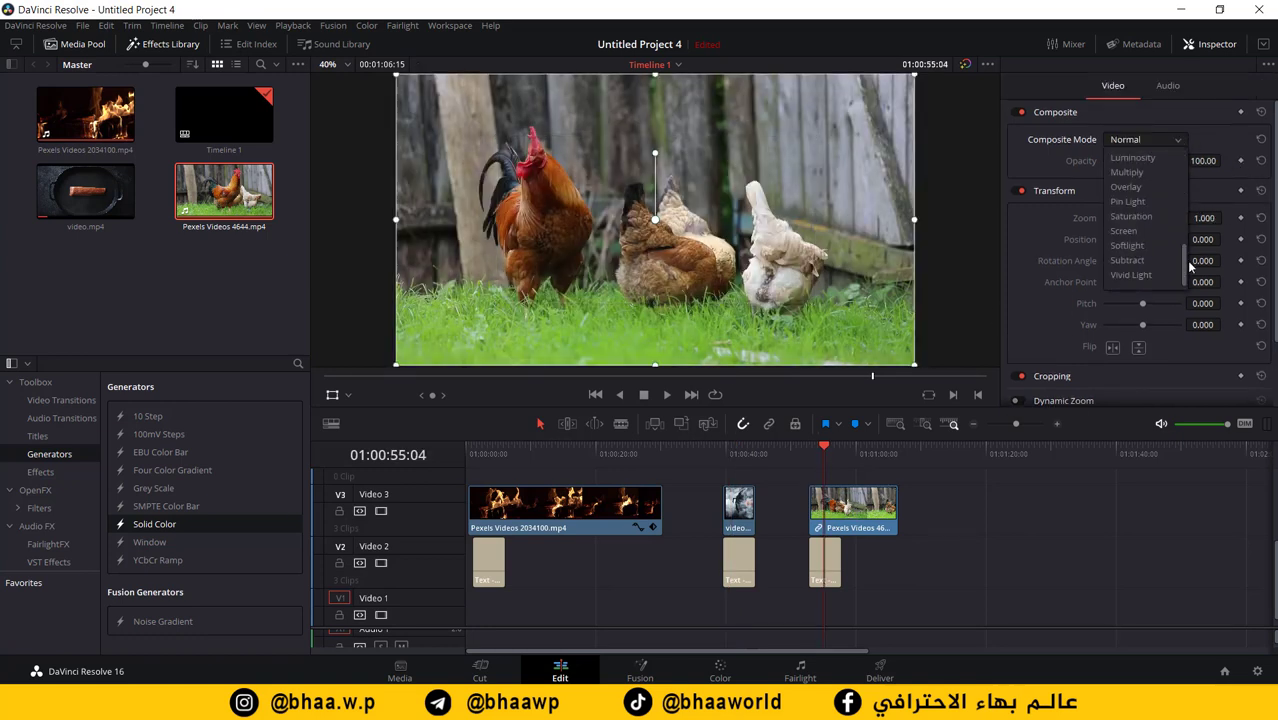
{"action": "left_click", "coordinate": [1127, 172]}
{"action": "left_click", "coordinate": [812, 449]}
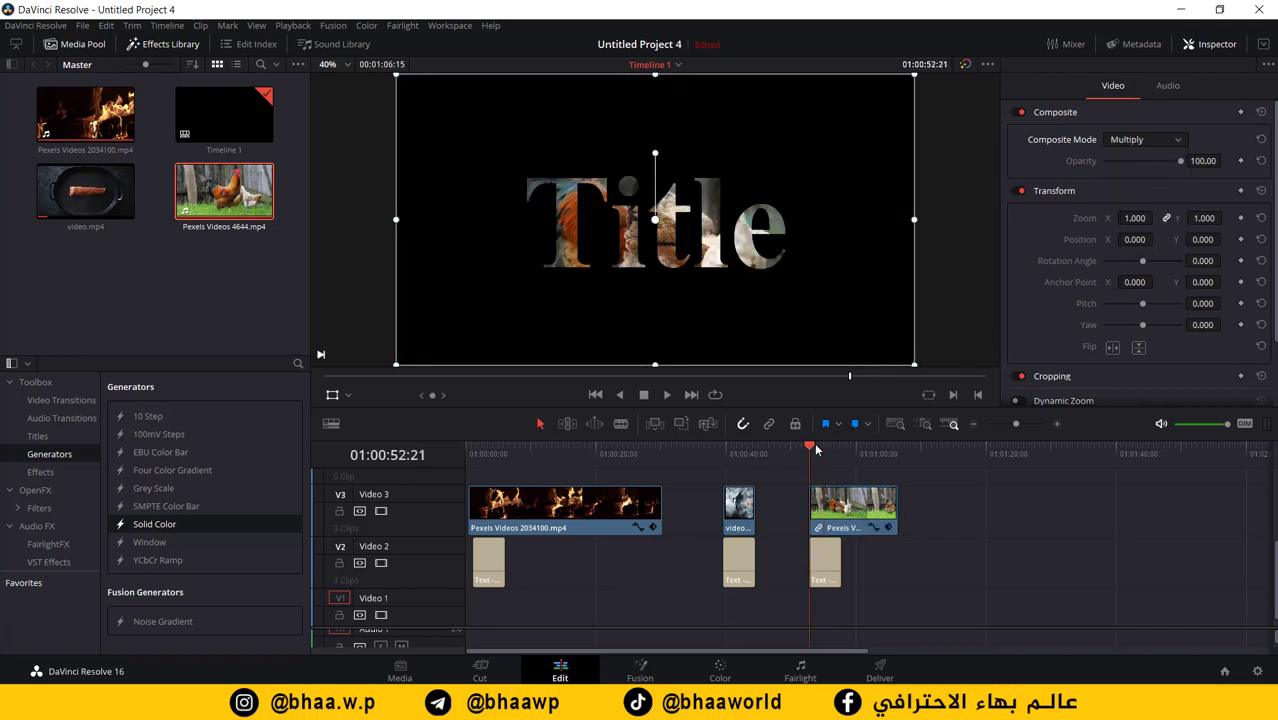
{"action": "key", "text": "space"}
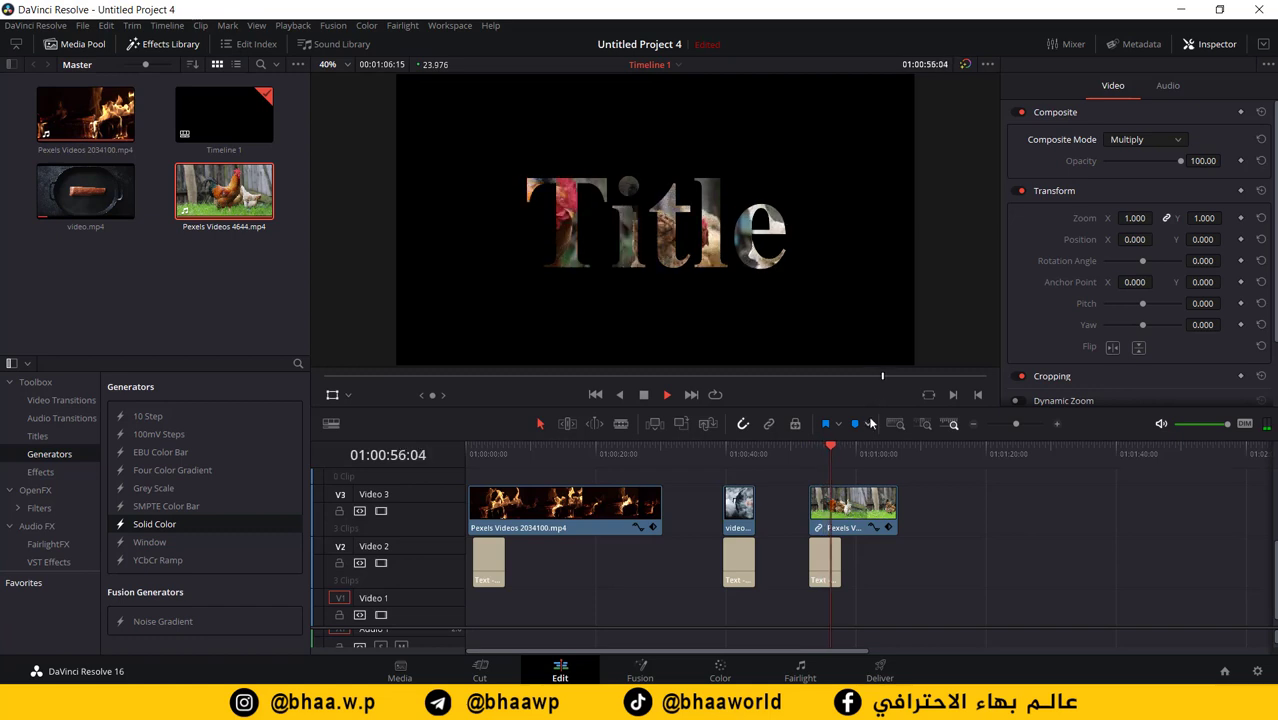
{"action": "key", "text": "space"}
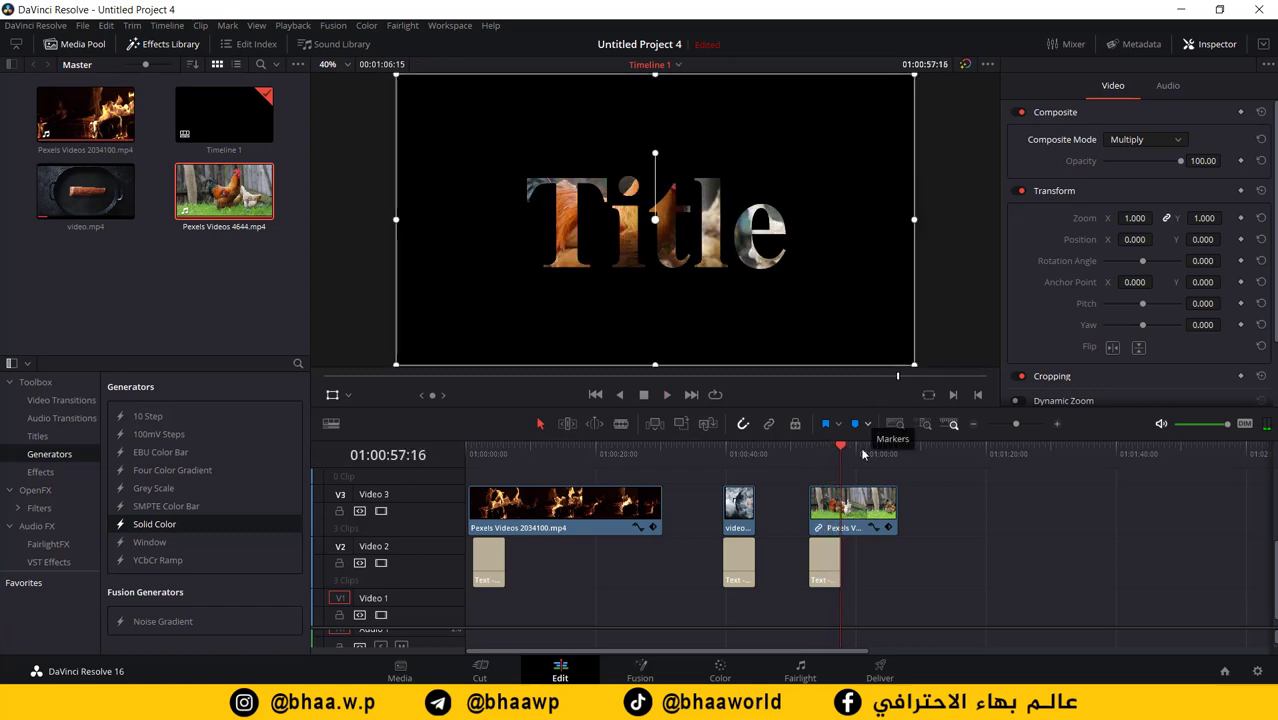
Step: Split the Pexels Videos 4644.mp4 clip at the title's end and set the second part's composite mode to Normal
{"action": "left_click", "coordinate": [860, 510]}
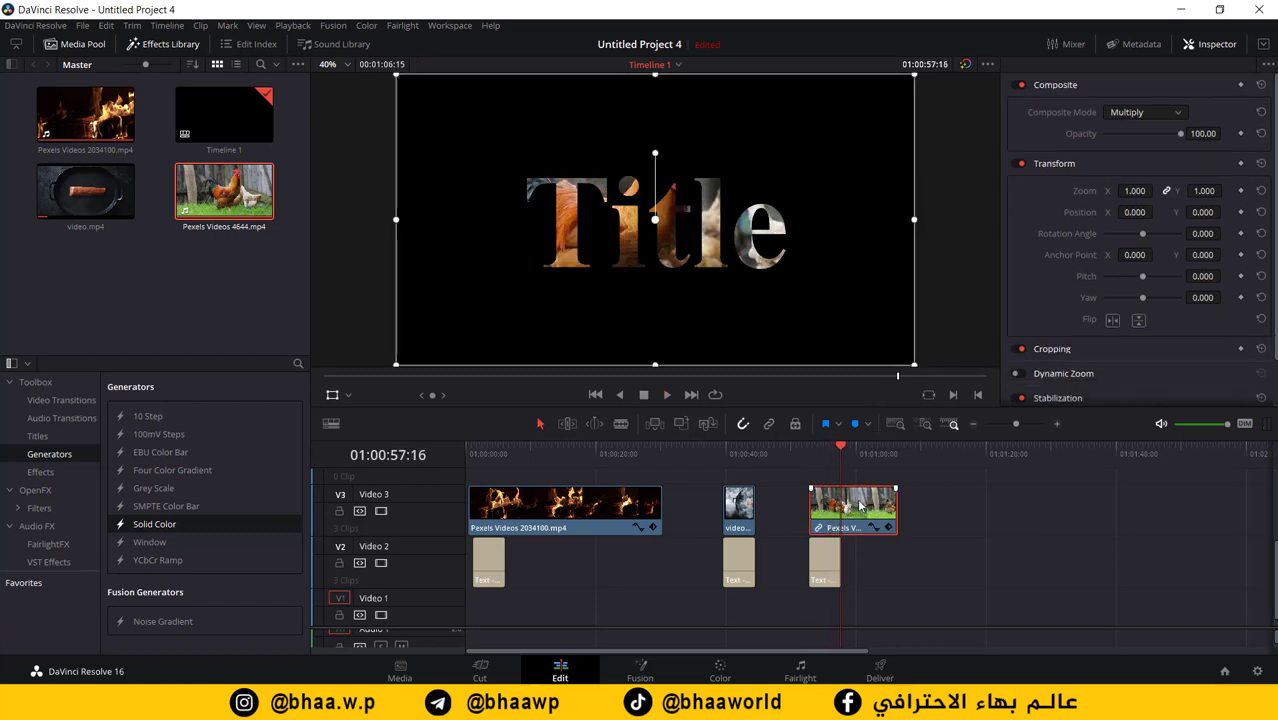
{"action": "key", "text": "ctrl+b"}
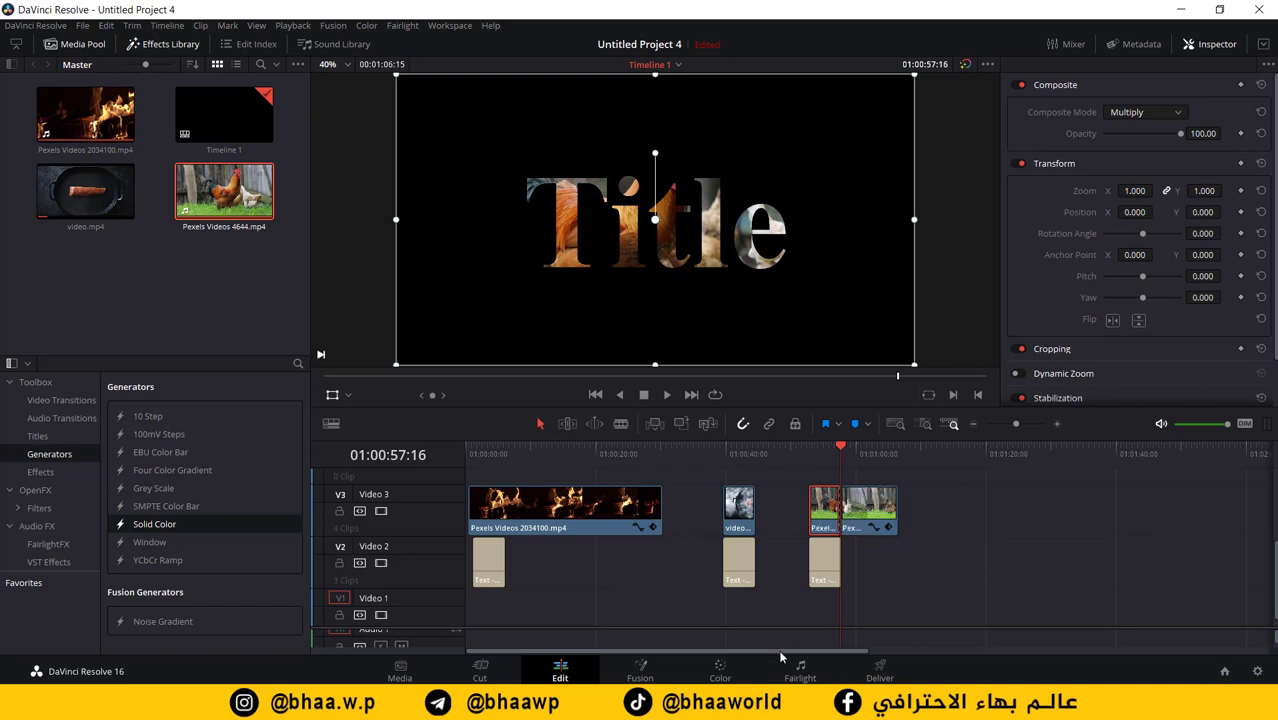
{"action": "left_click_drag", "start_coordinate": [781, 656], "coordinate": [846, 656]}
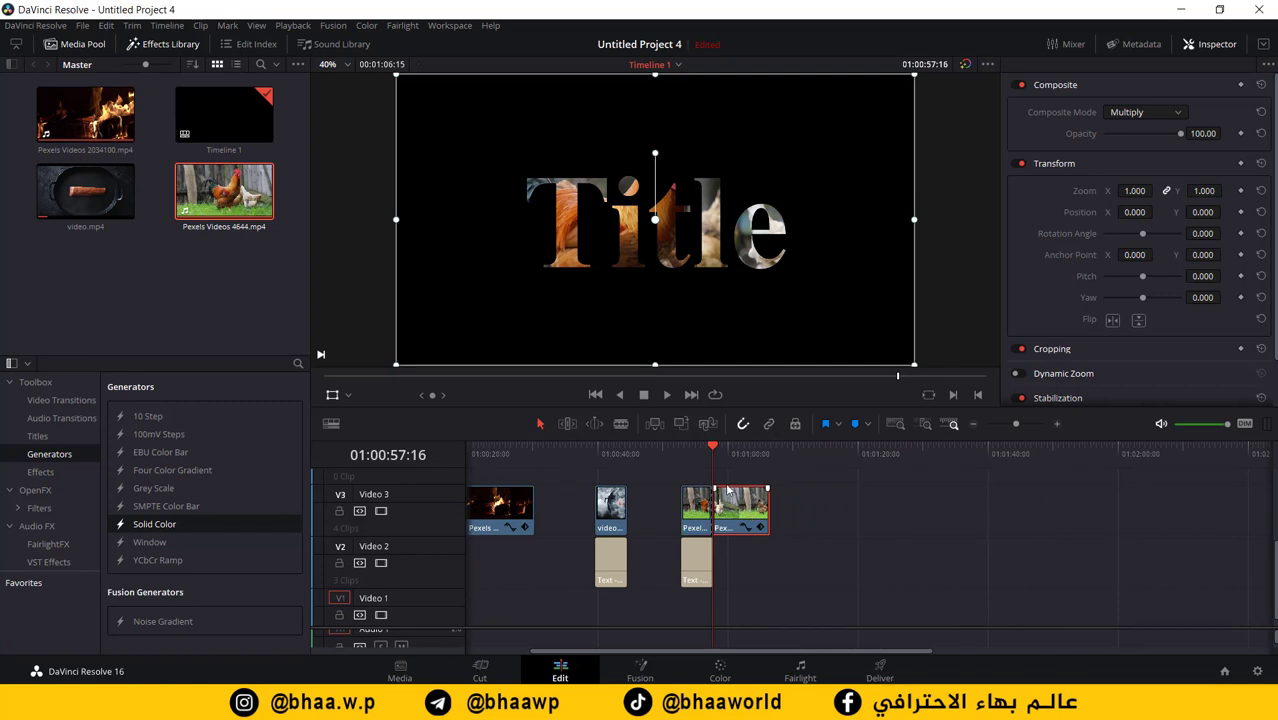
{"action": "left_click", "coordinate": [714, 447]}
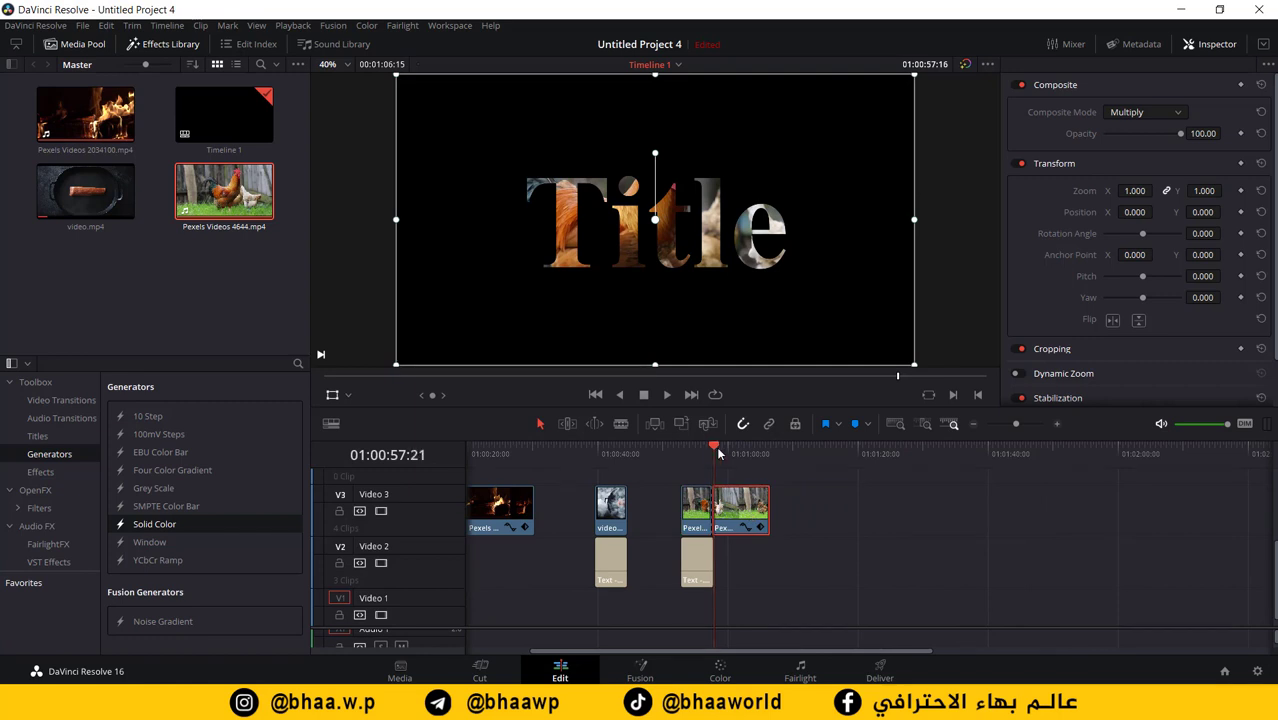
{"action": "left_click", "coordinate": [1150, 114]}
{"action": "scroll", "coordinate": [1146, 154], "scroll_direction": "up", "scroll_amount": 4}
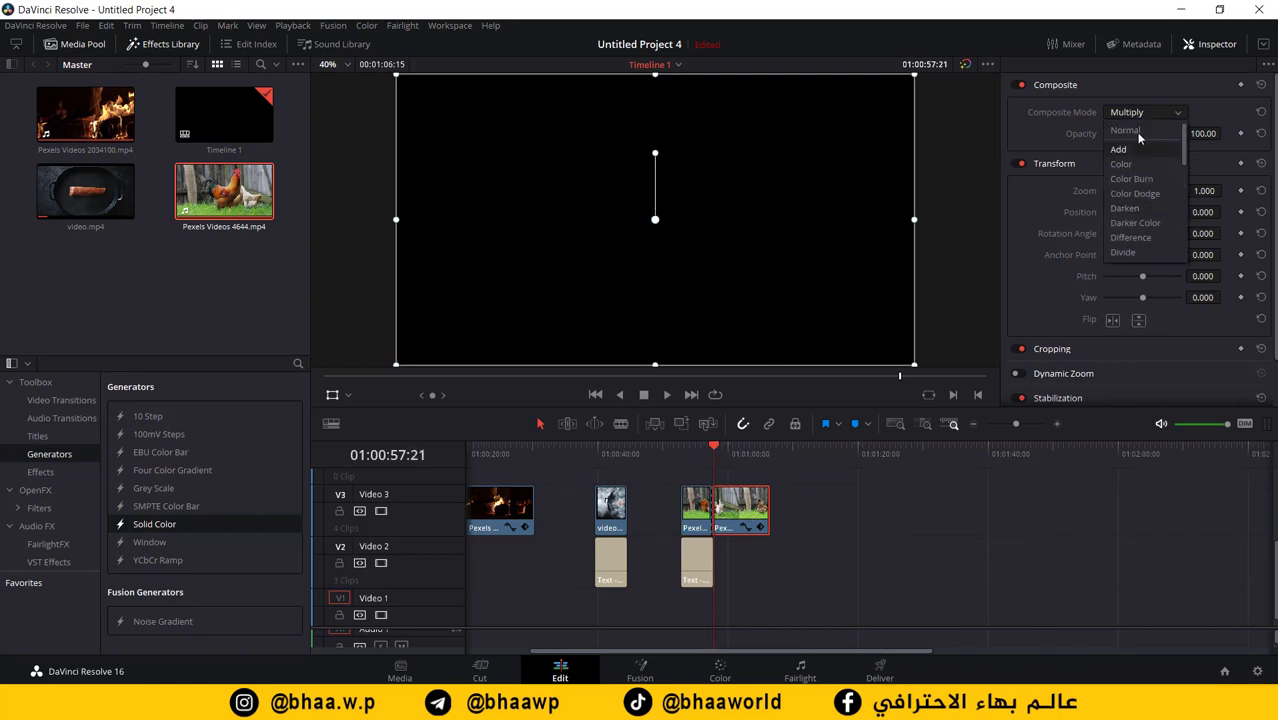
{"action": "left_click", "coordinate": [1130, 128]}
{"action": "left_click", "coordinate": [711, 447]}
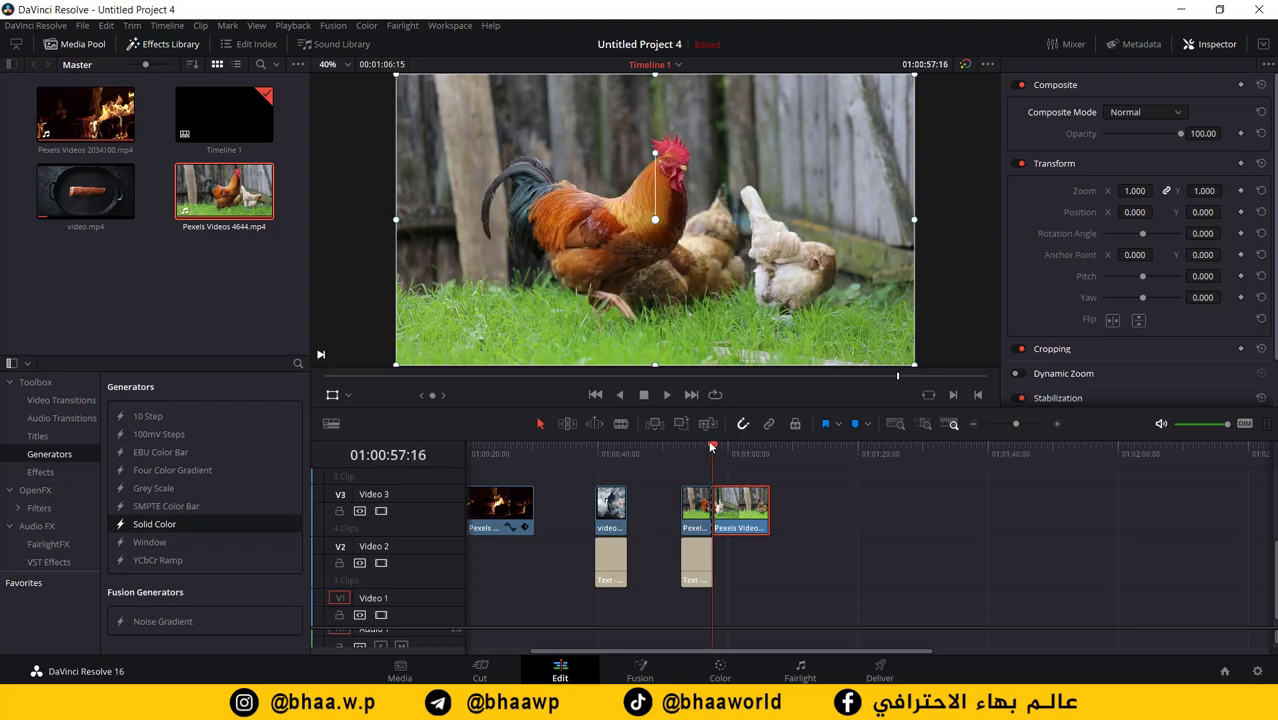
{"action": "left_click", "coordinate": [694, 447]}
{"action": "left_click", "coordinate": [712, 447]}
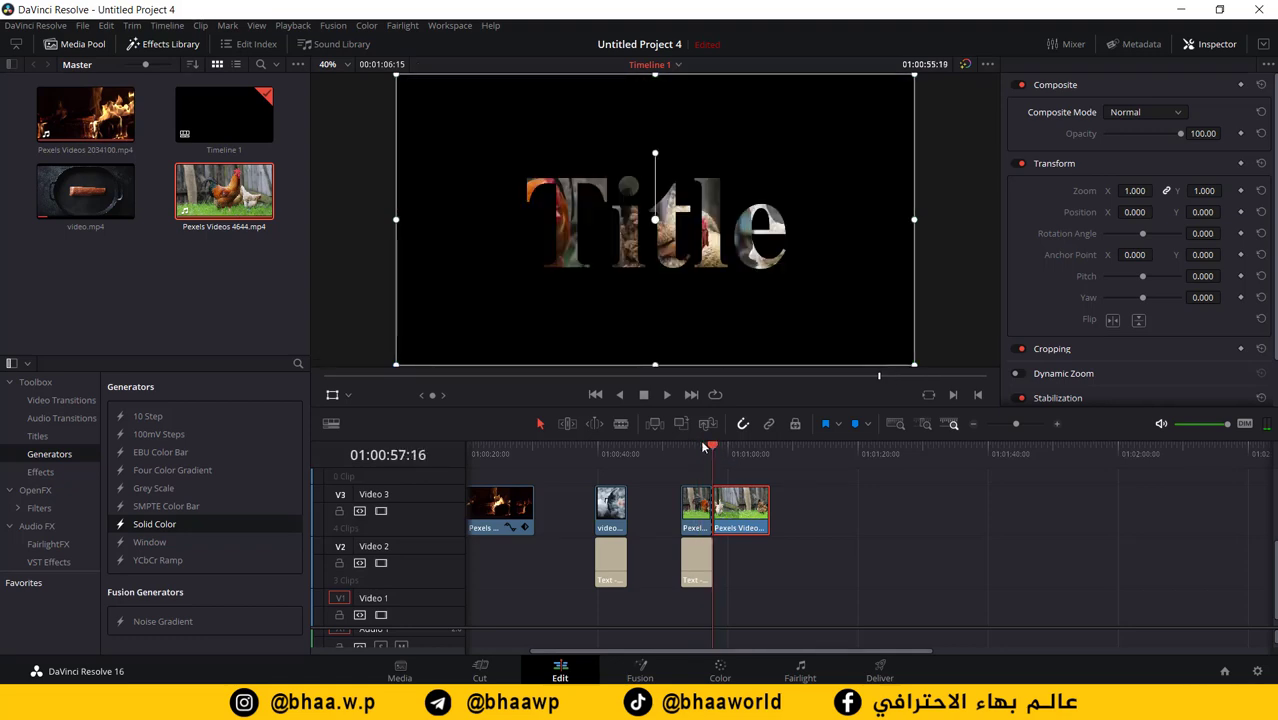
Step: Add an Adjustment Clip on a track above Video 3, spanning the cut between the two Pexels Videos 4644.mp4 parts
{"action": "left_click", "coordinate": [35, 490]}
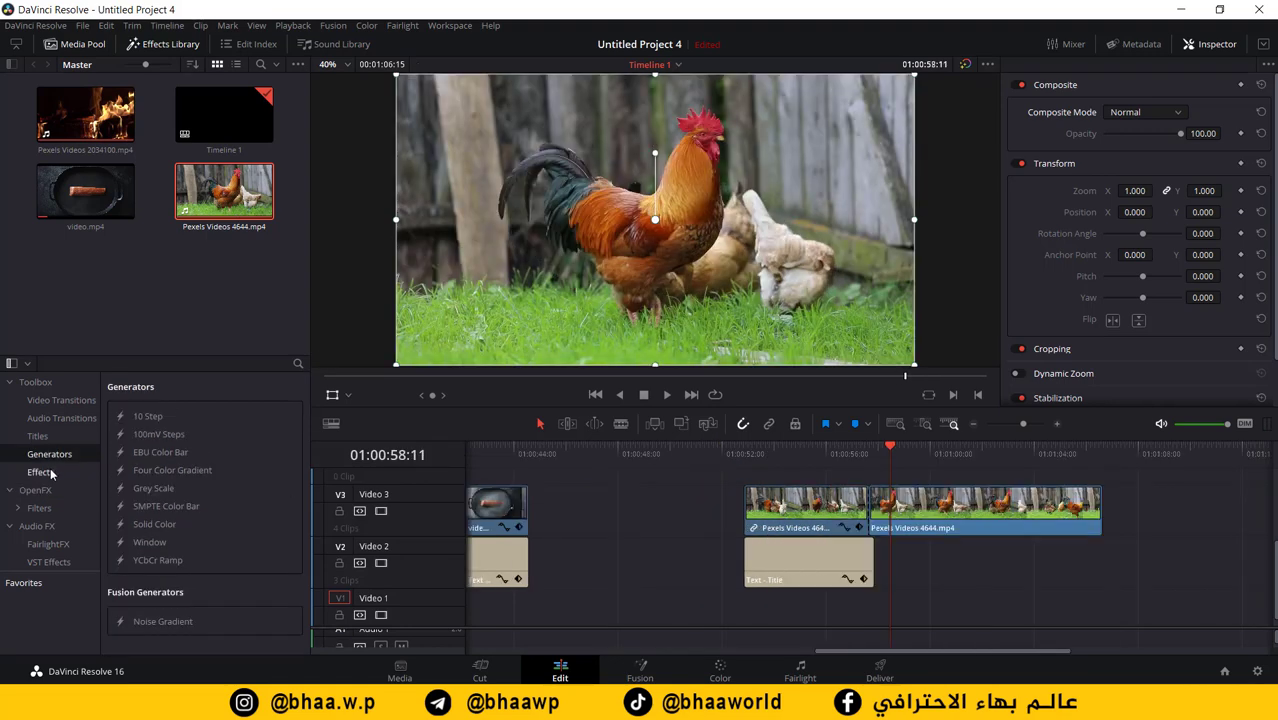
{"action": "left_click", "coordinate": [45, 471]}
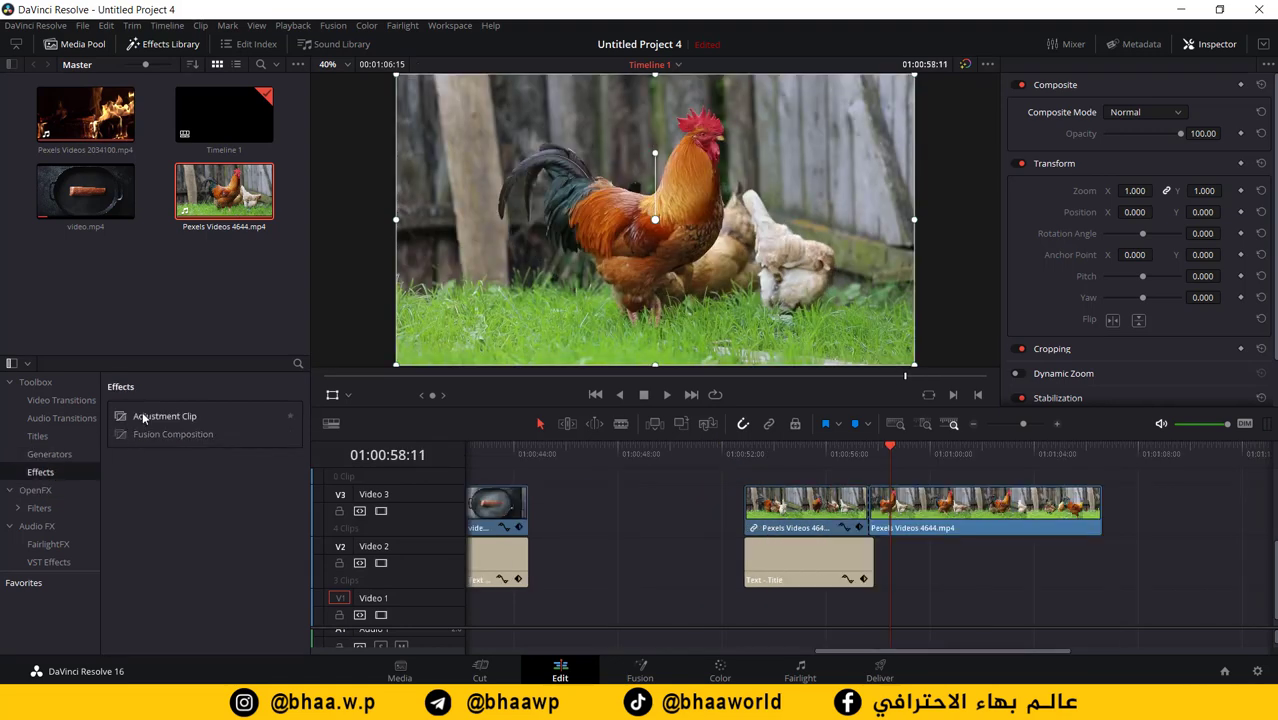
{"action": "left_click_drag", "start_coordinate": [142, 414], "coordinate": [846, 477]}
{"action": "left_click", "coordinate": [860, 478]}
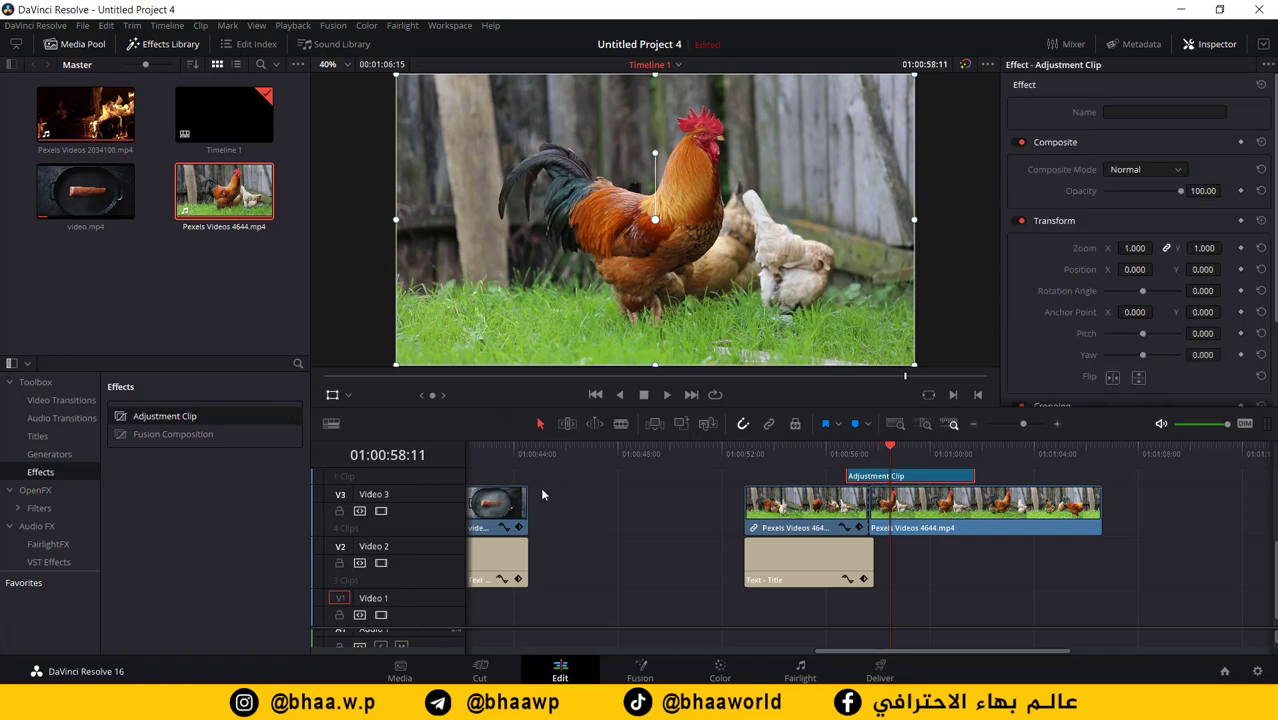
Step: Apply the Directional Blur filter to the Adjustment Clip on Video 4
{"action": "left_click", "coordinate": [42, 490]}
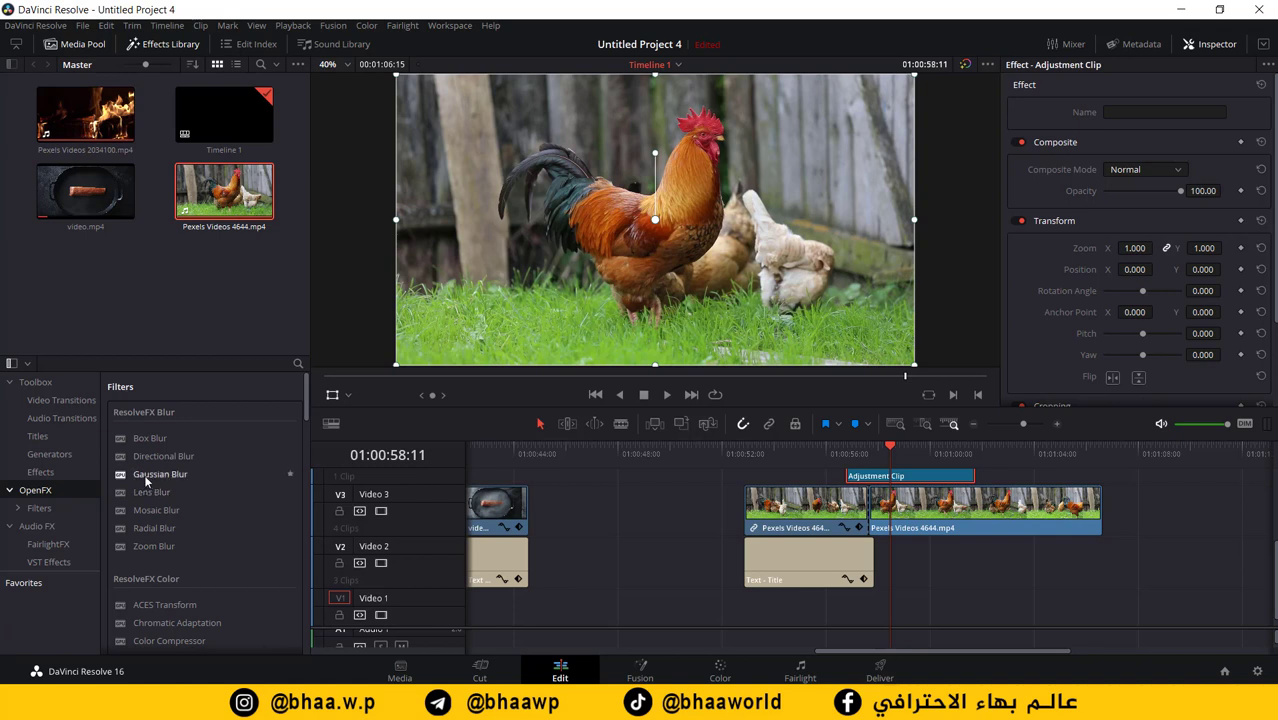
{"action": "left_click_drag", "start_coordinate": [144, 474], "coordinate": [868, 486]}
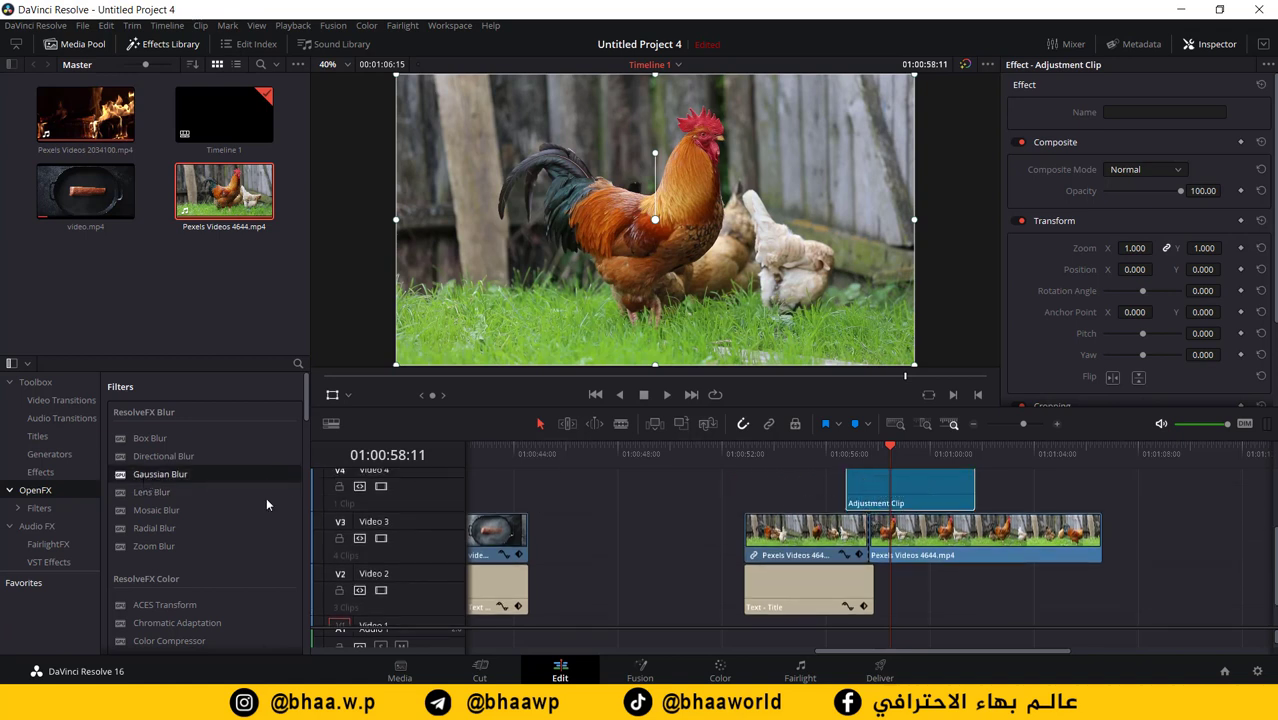
{"action": "left_click_drag", "start_coordinate": [156, 456], "coordinate": [868, 512]}
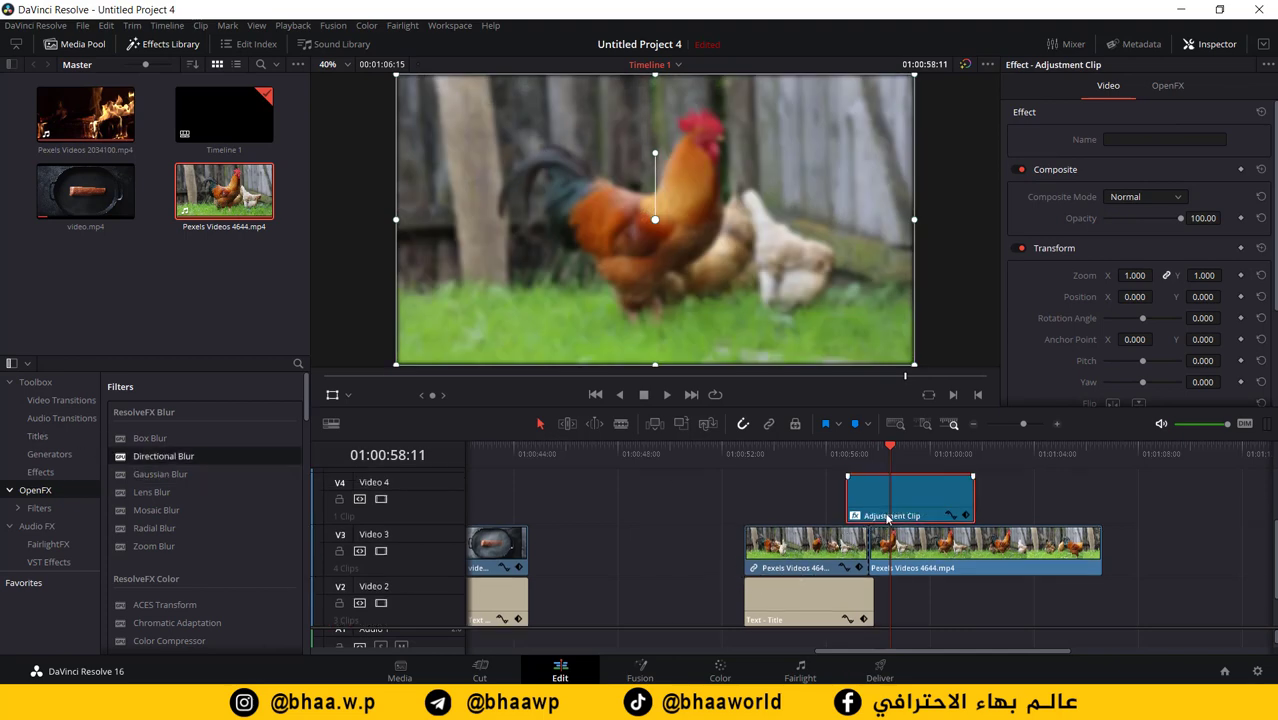
{"action": "key", "text": "ctrl+z"}
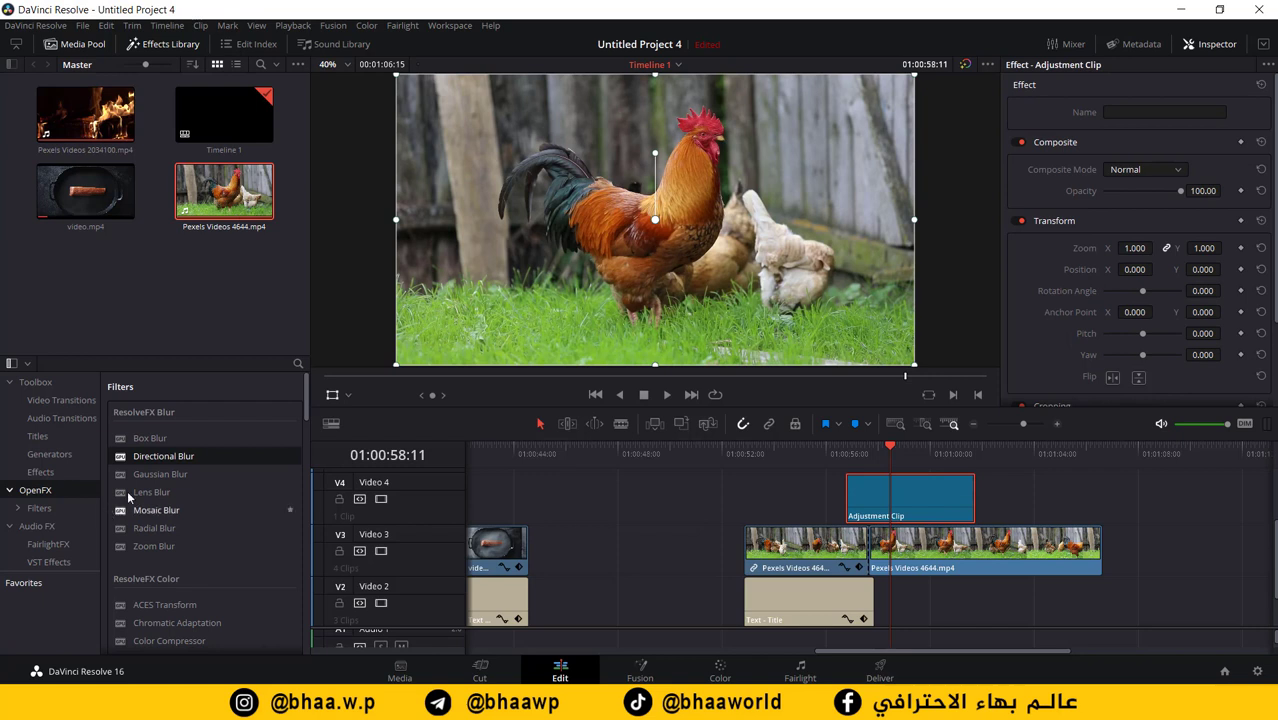
{"action": "left_click_drag", "start_coordinate": [157, 460], "coordinate": [985, 526]}
Step: Keyframe the Directional Blur's Blur Strength at 0.000 at the start of the Adjustment Clip
{"action": "left_click_drag", "start_coordinate": [928, 446], "coordinate": [895, 455]}
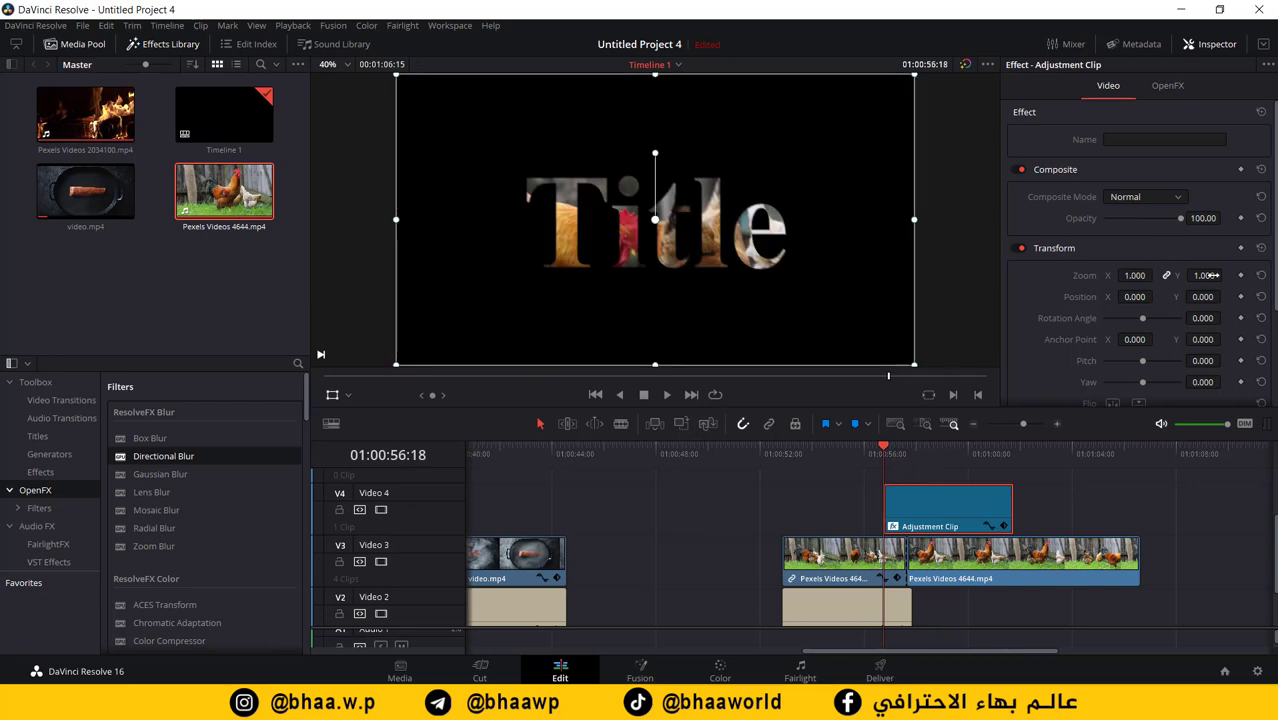
{"action": "left_click", "coordinate": [907, 447]}
{"action": "left_click", "coordinate": [1167, 86]}
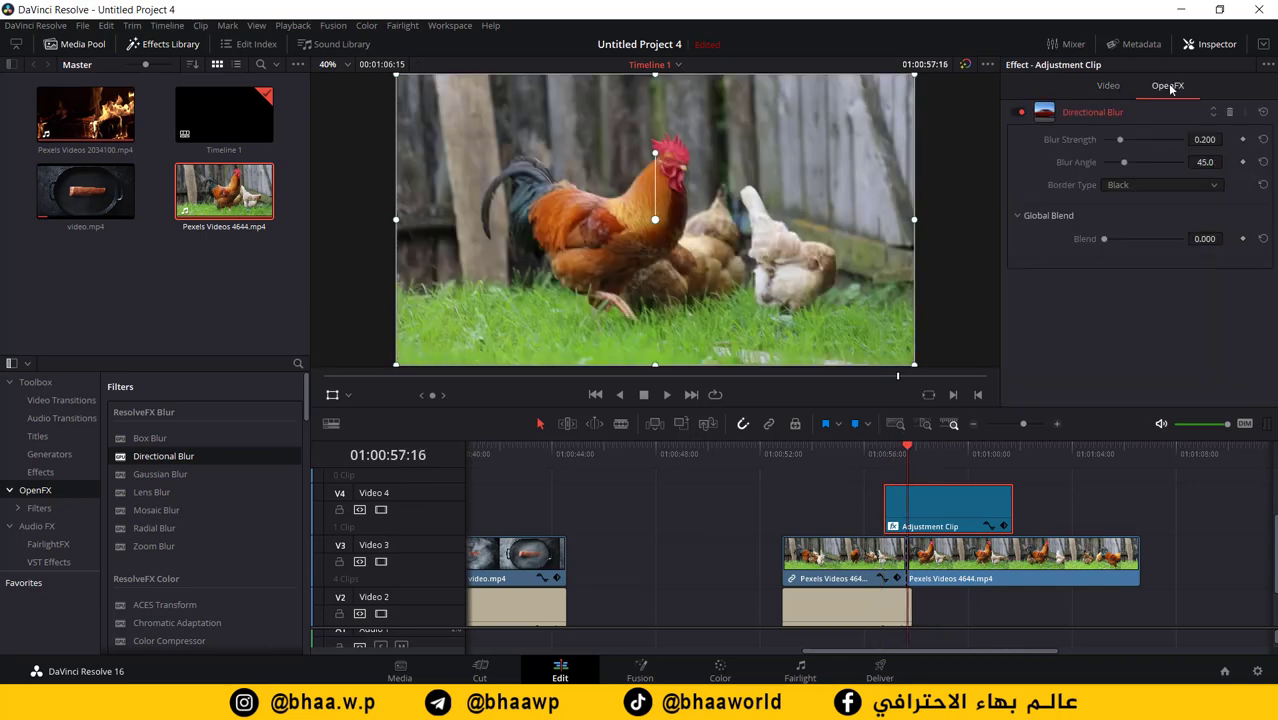
{"action": "left_click", "coordinate": [884, 448]}
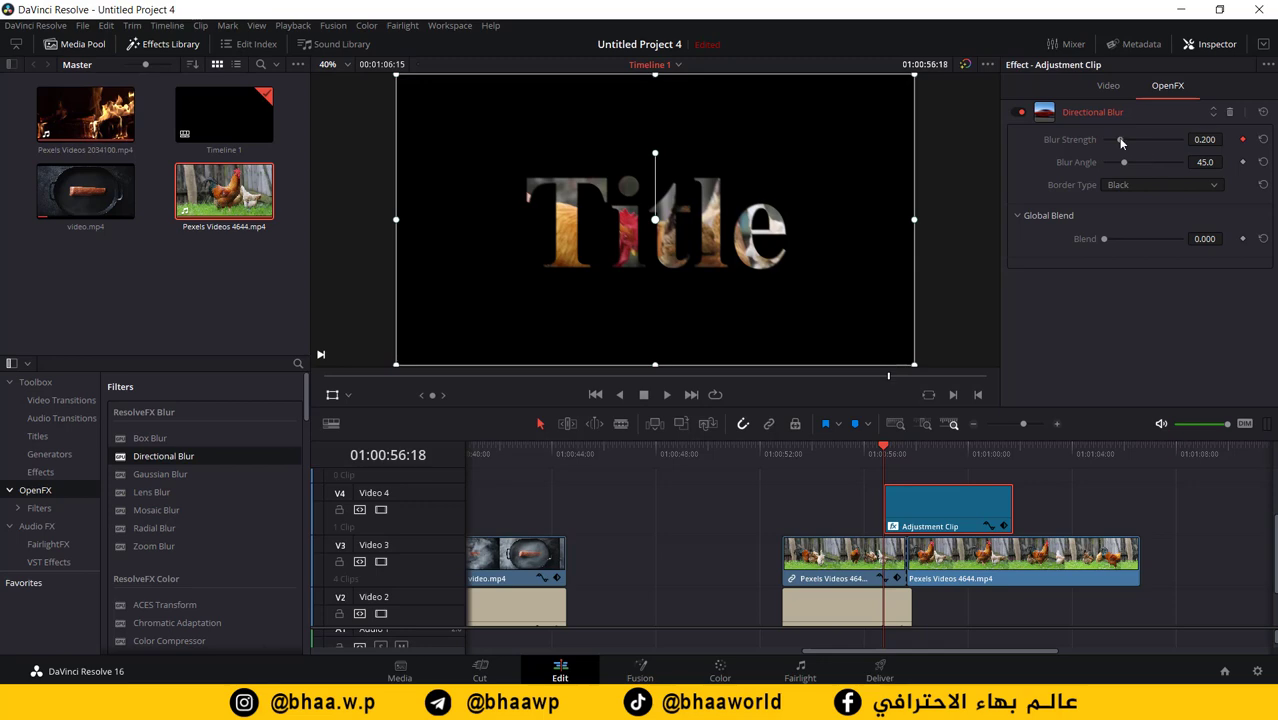
{"action": "left_click_drag", "start_coordinate": [1121, 142], "coordinate": [1100, 145]}
Step: Keyframe the Blur Strength at about 0.6 on the cut between the two footage parts and at 0.000 at 01:00:58:13
{"action": "left_click_drag", "start_coordinate": [882, 450], "coordinate": [907, 450]}
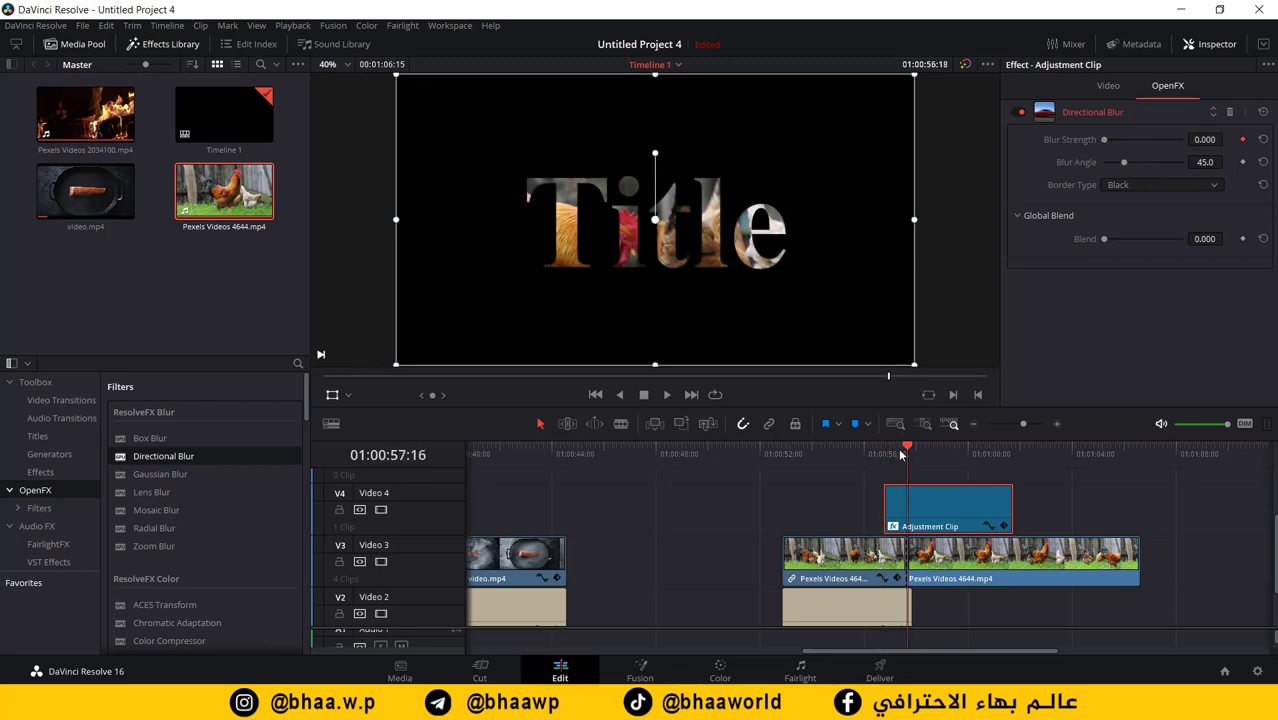
{"action": "left_click_drag", "start_coordinate": [1105, 141], "coordinate": [1150, 144]}
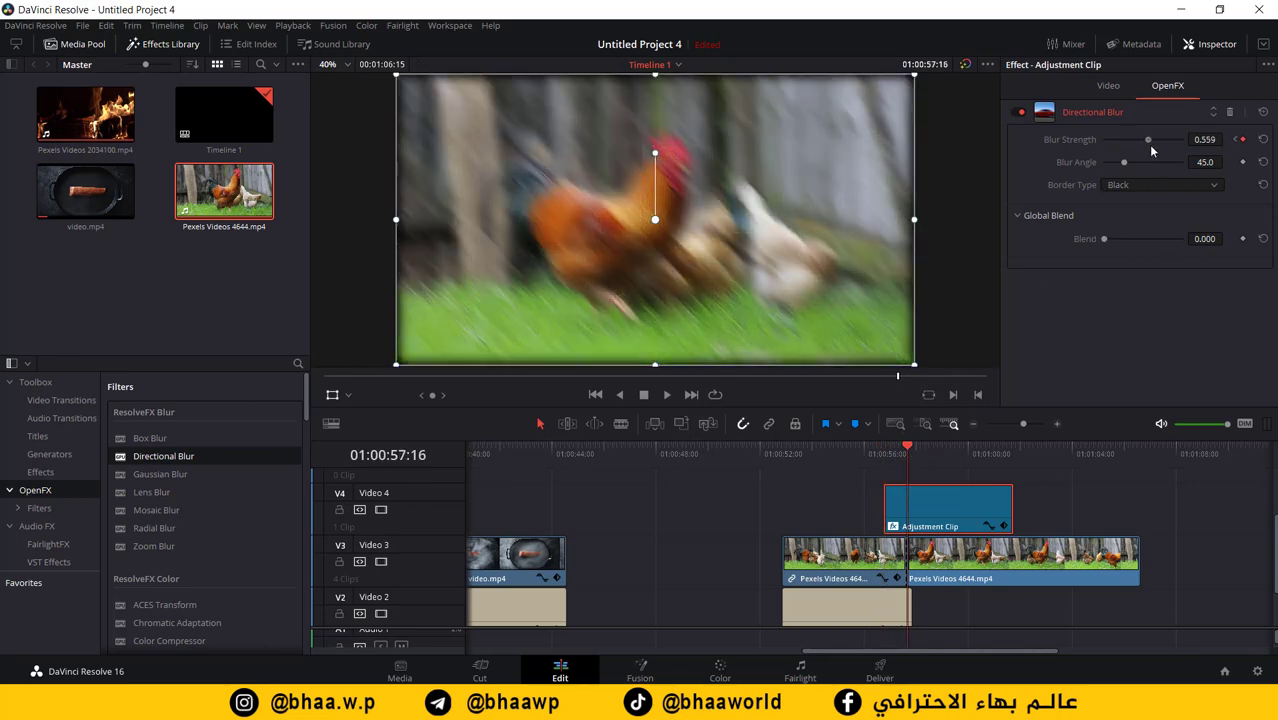
{"action": "left_click", "coordinate": [930, 449]}
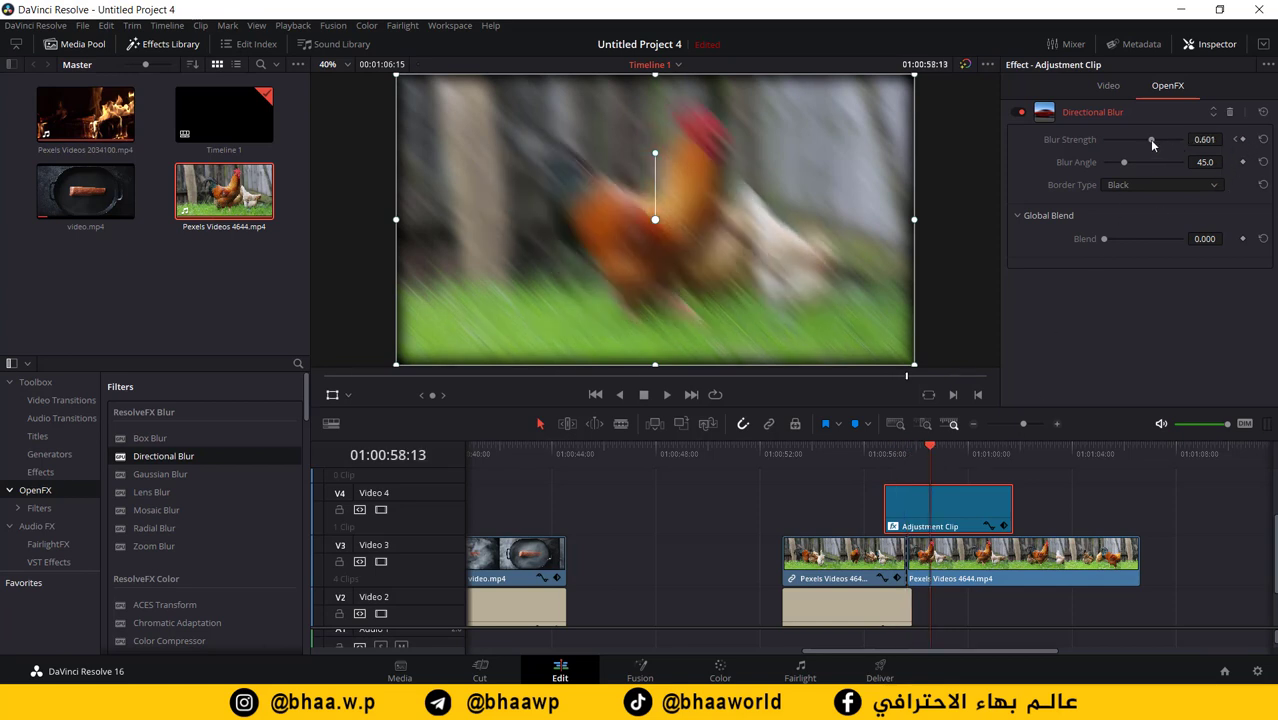
{"action": "left_click_drag", "start_coordinate": [1151, 141], "coordinate": [1080, 143]}
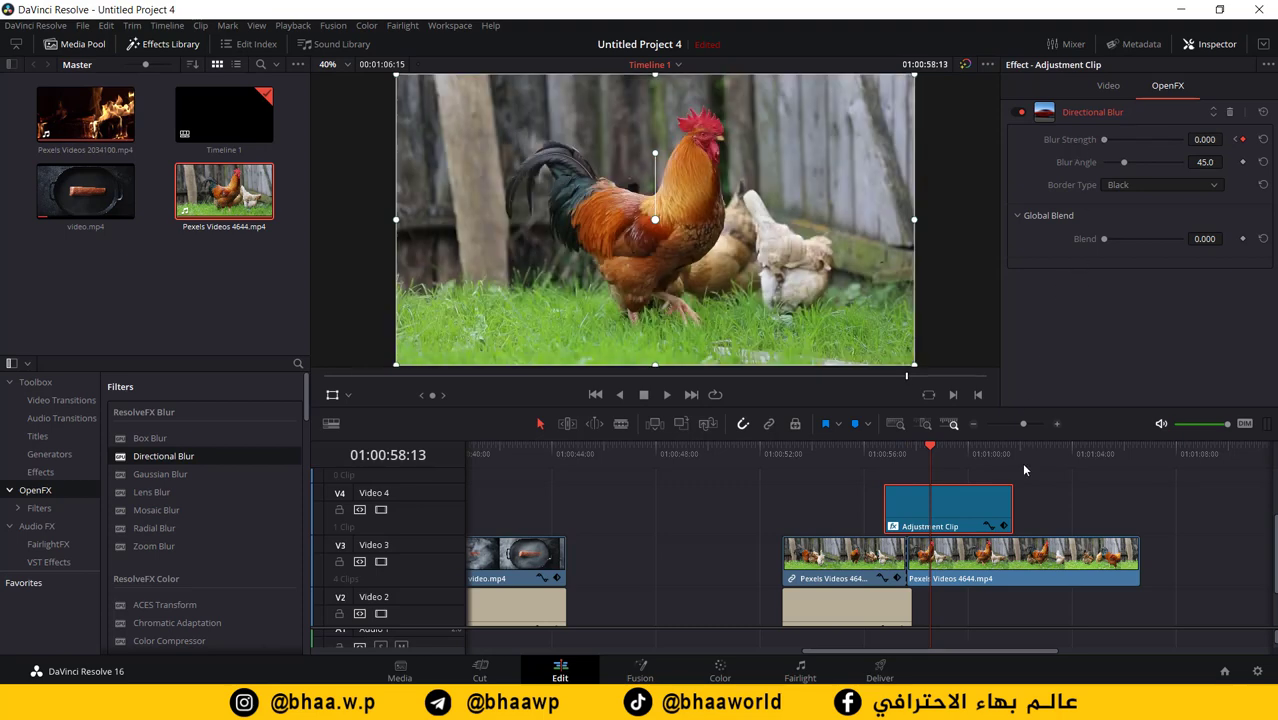
Step: Trim the Adjustment Clip's end to 01:00:58:13 and play through the blur transition from title to footage
{"action": "left_click_drag", "start_coordinate": [1011, 500], "coordinate": [926, 500]}
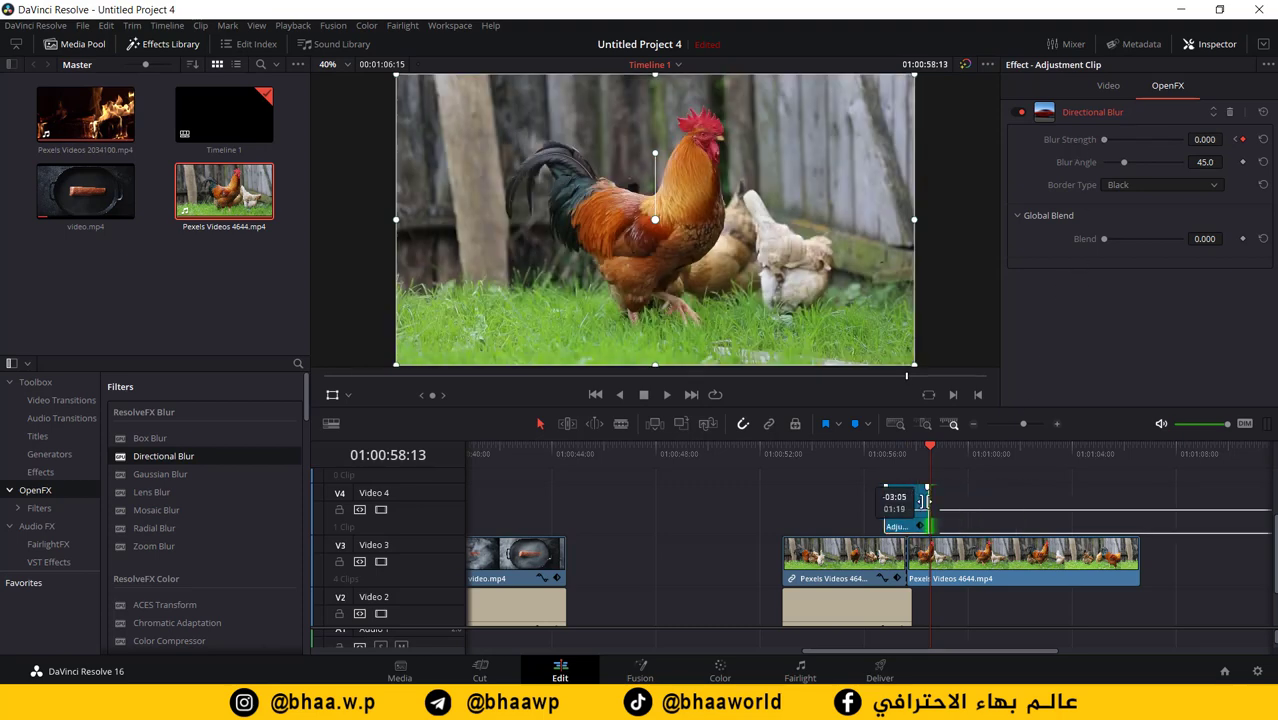
{"action": "left_click", "coordinate": [866, 450]}
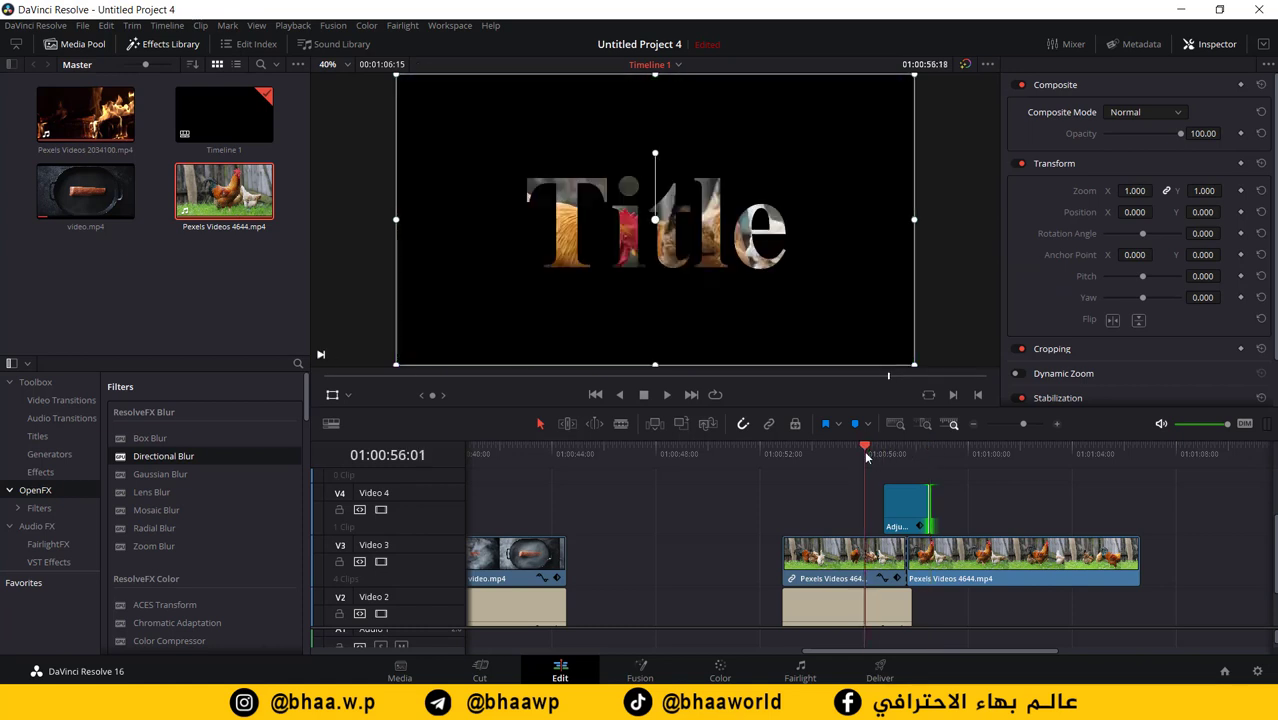
{"action": "left_click", "coordinate": [792, 458]}
{"action": "key", "text": "space"}
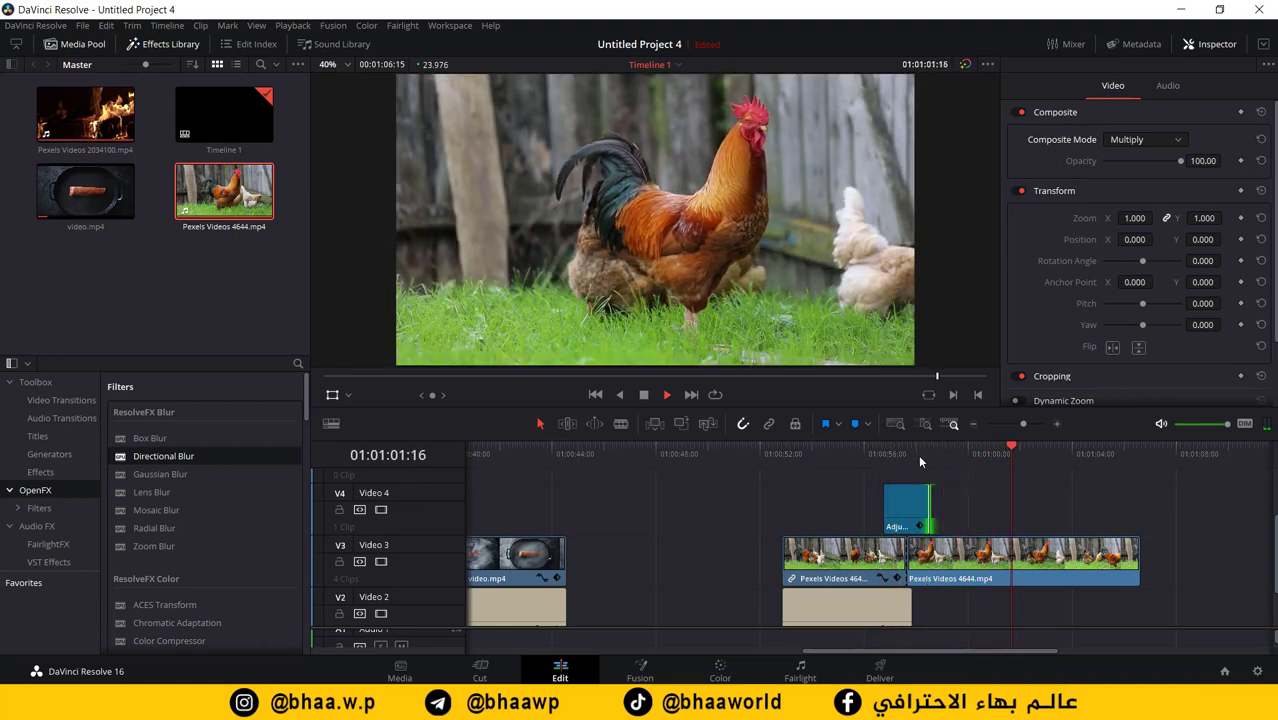
{"action": "left_click_drag", "start_coordinate": [920, 461], "coordinate": [860, 465]}
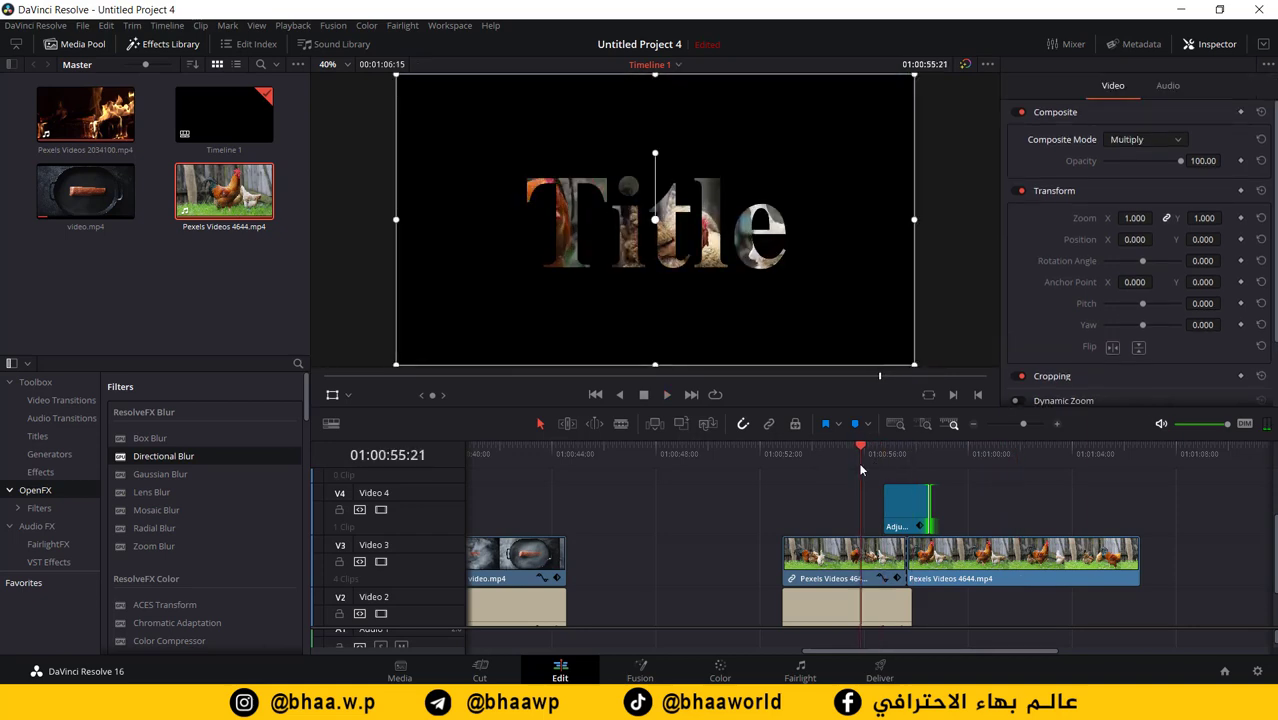
{"action": "key", "text": "space"}
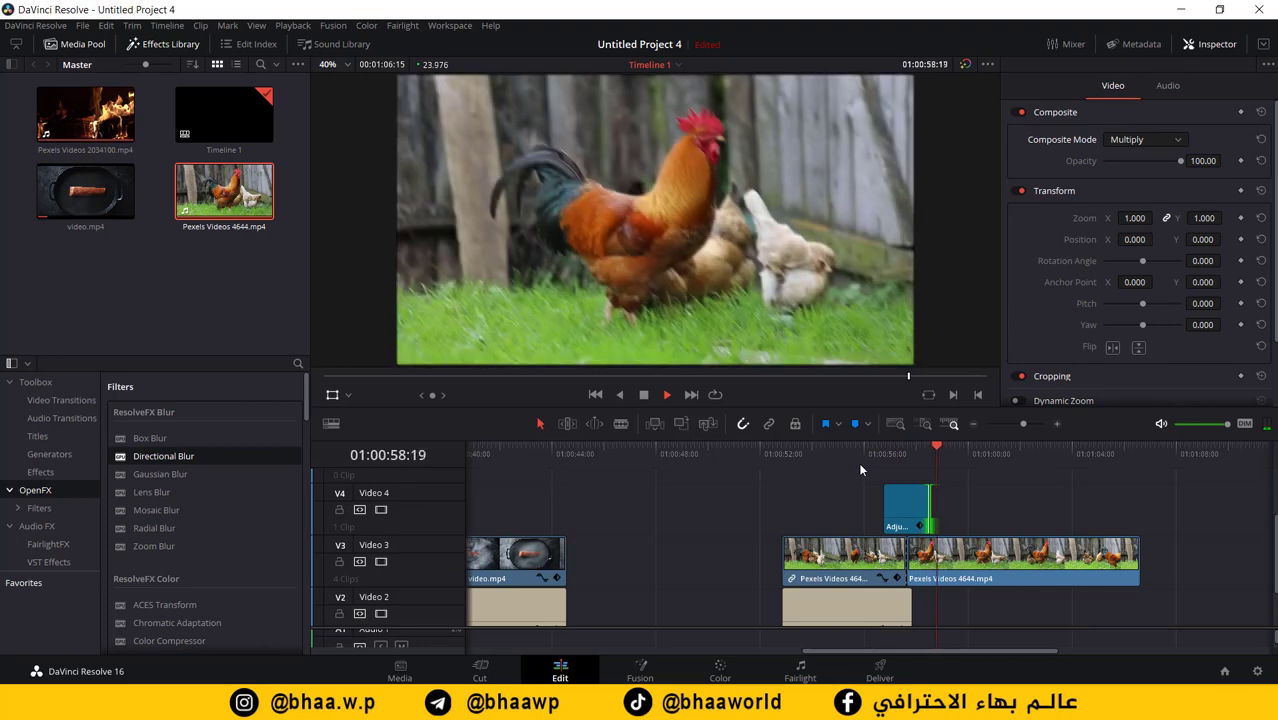
{"action": "key", "text": "space"}
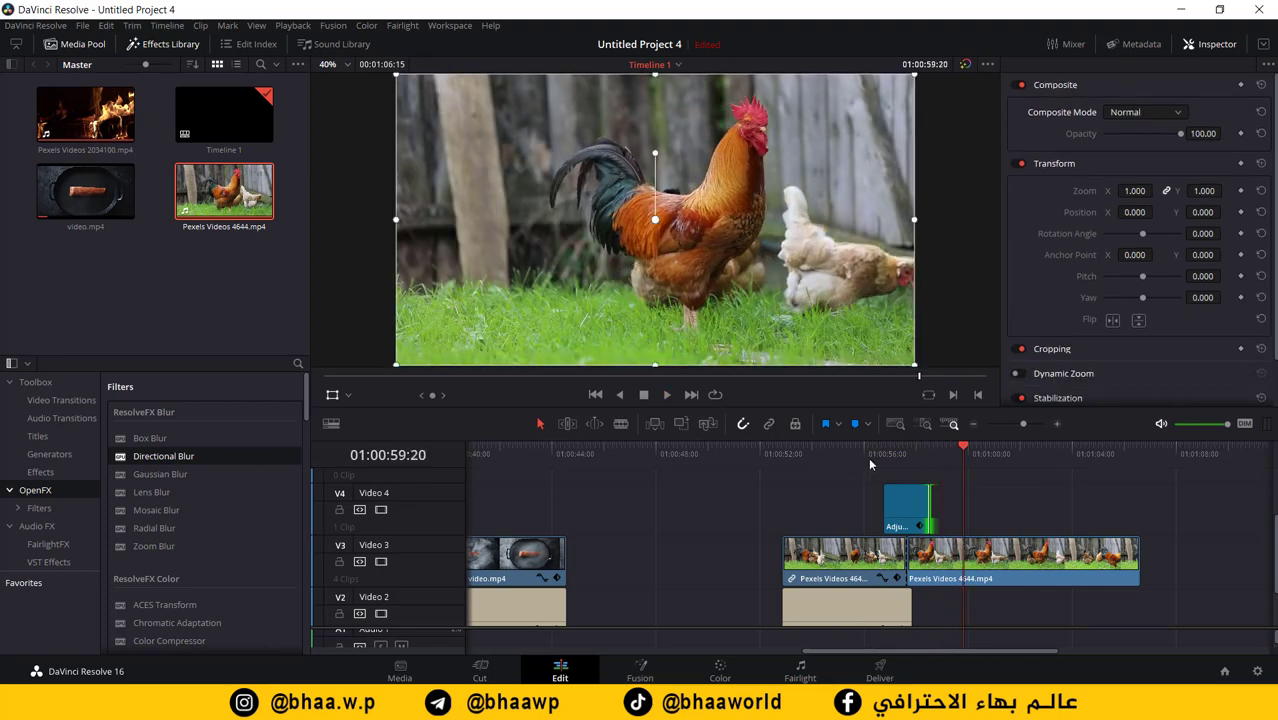